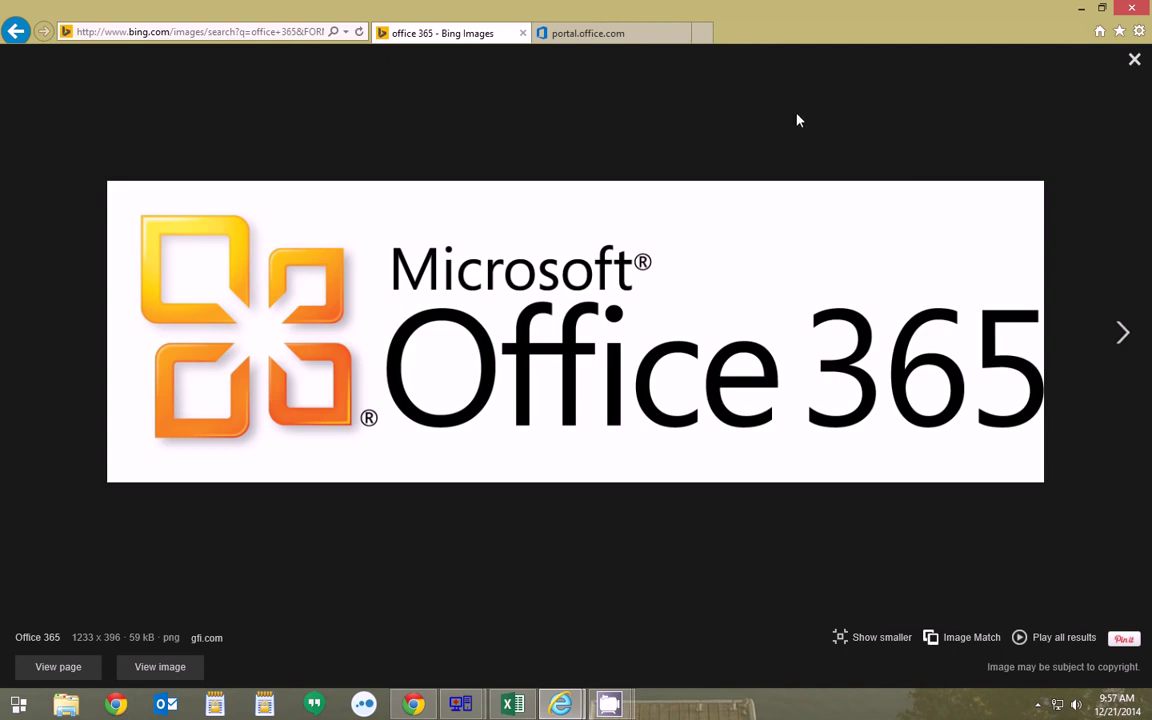
Browse the Office 365 Active Users list and advance to its next page of users.
click(640, 36)
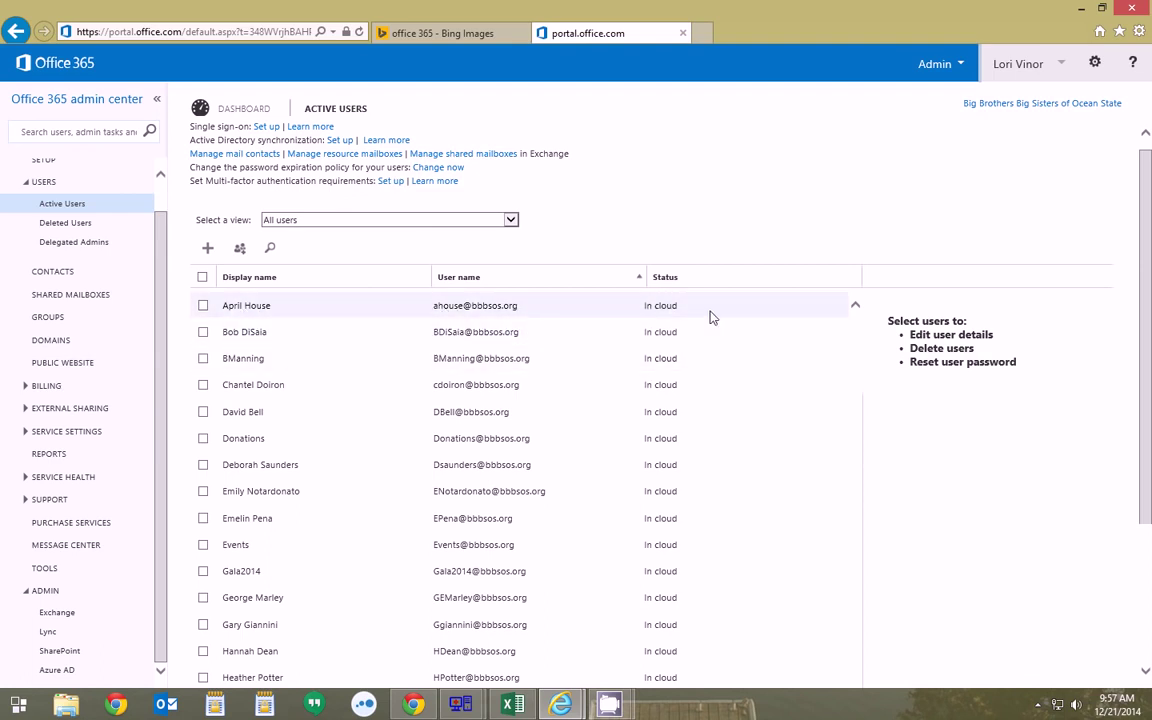
drag(1146, 276, 1146, 293)
scroll(1032, 280, down, 2)
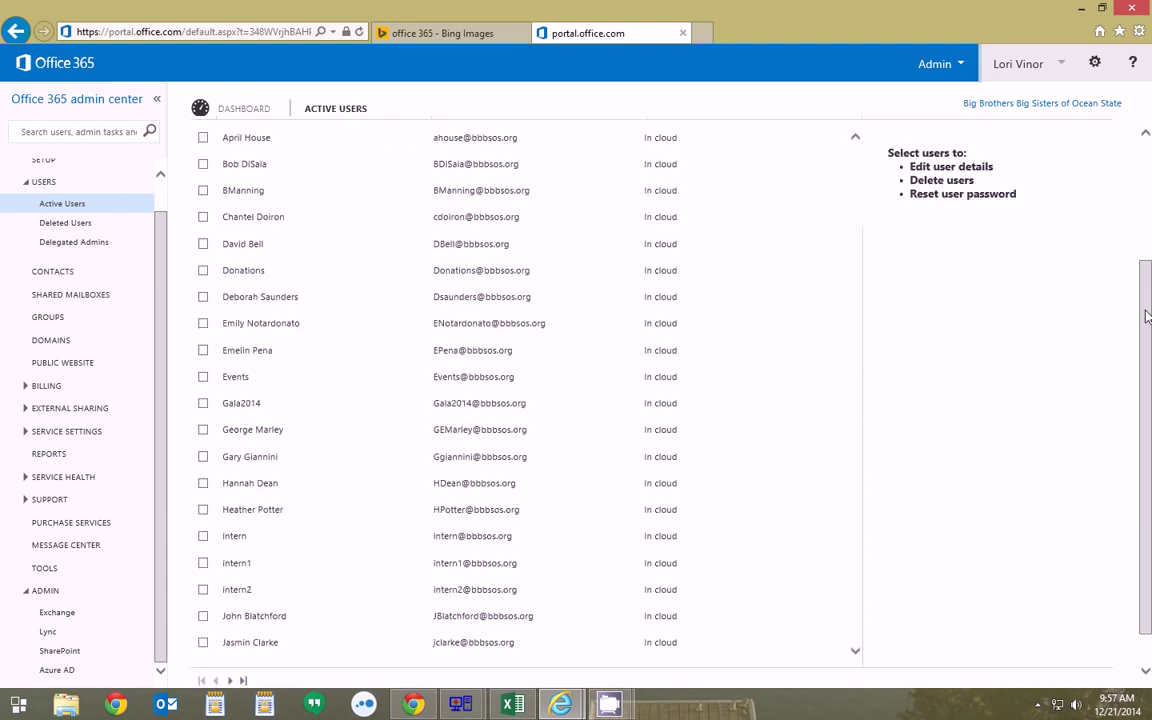
scroll(1032, 280, up, 2)
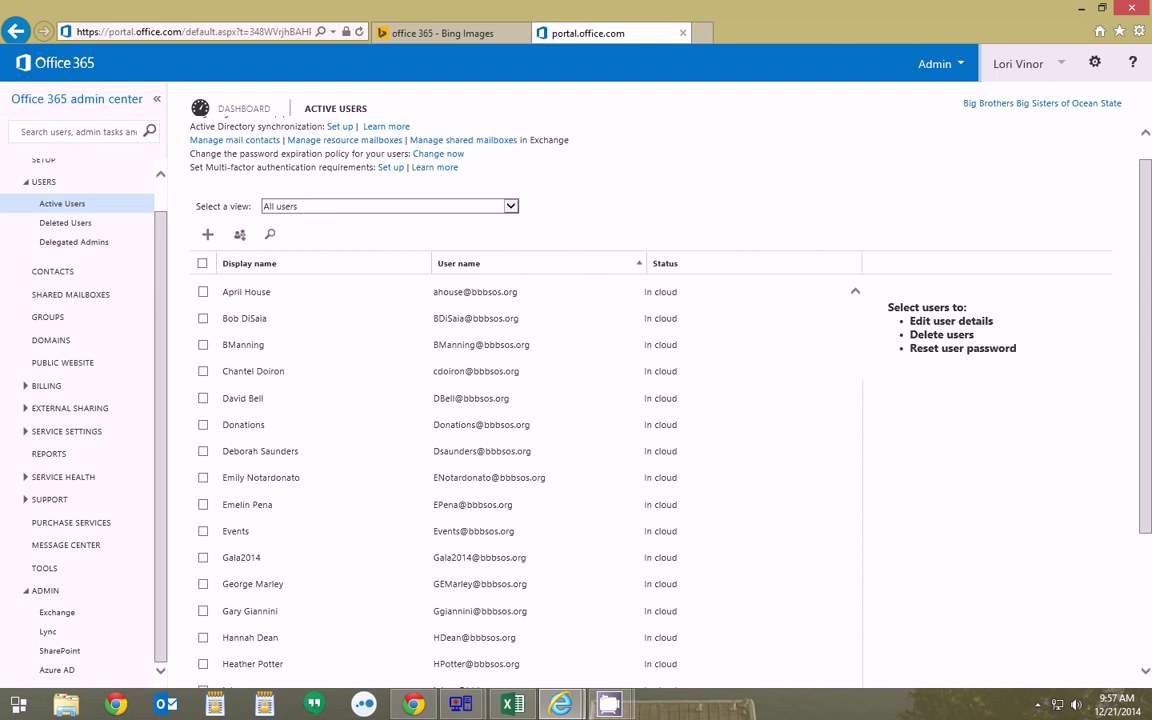
scroll(1031, 200, down, 3)
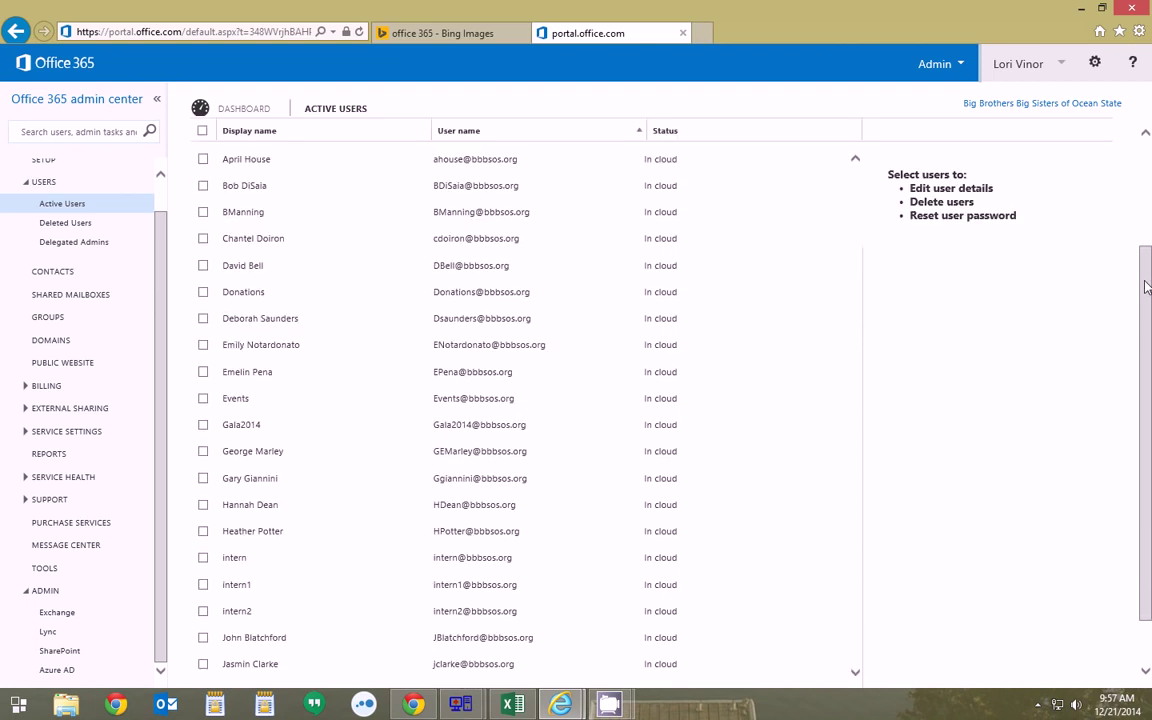
scroll(145, 230, up, 1)
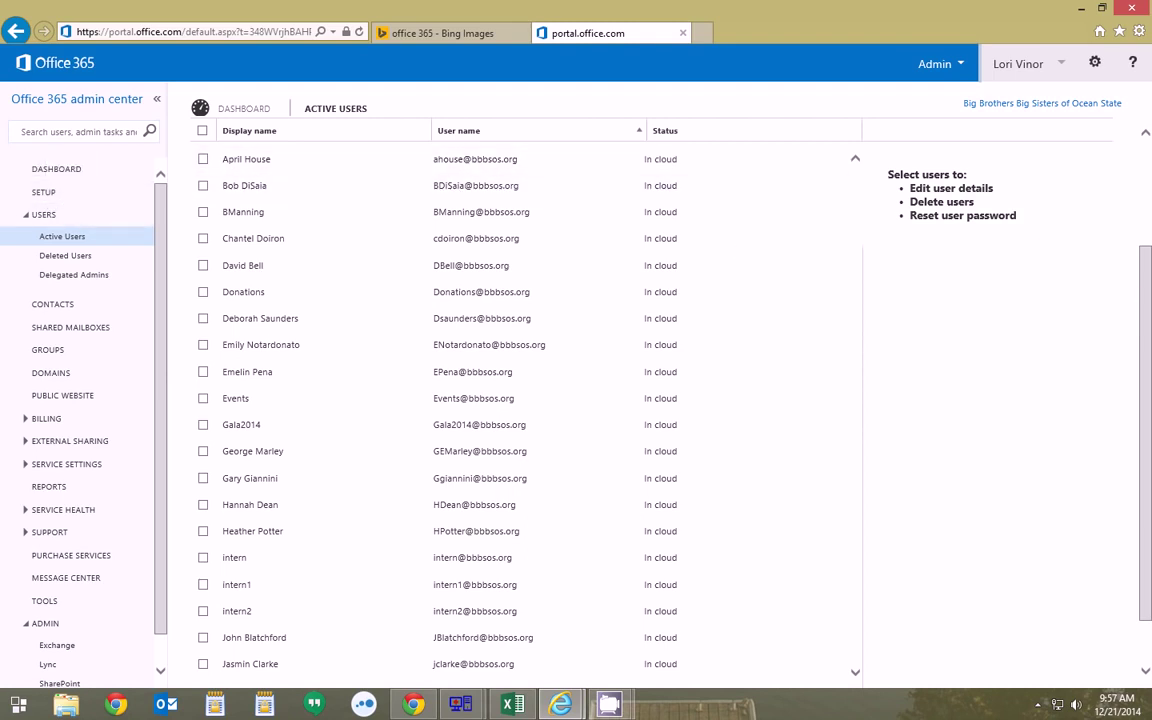
drag(1148, 325, 1119, 249)
scroll(1118, 360, down, 3)
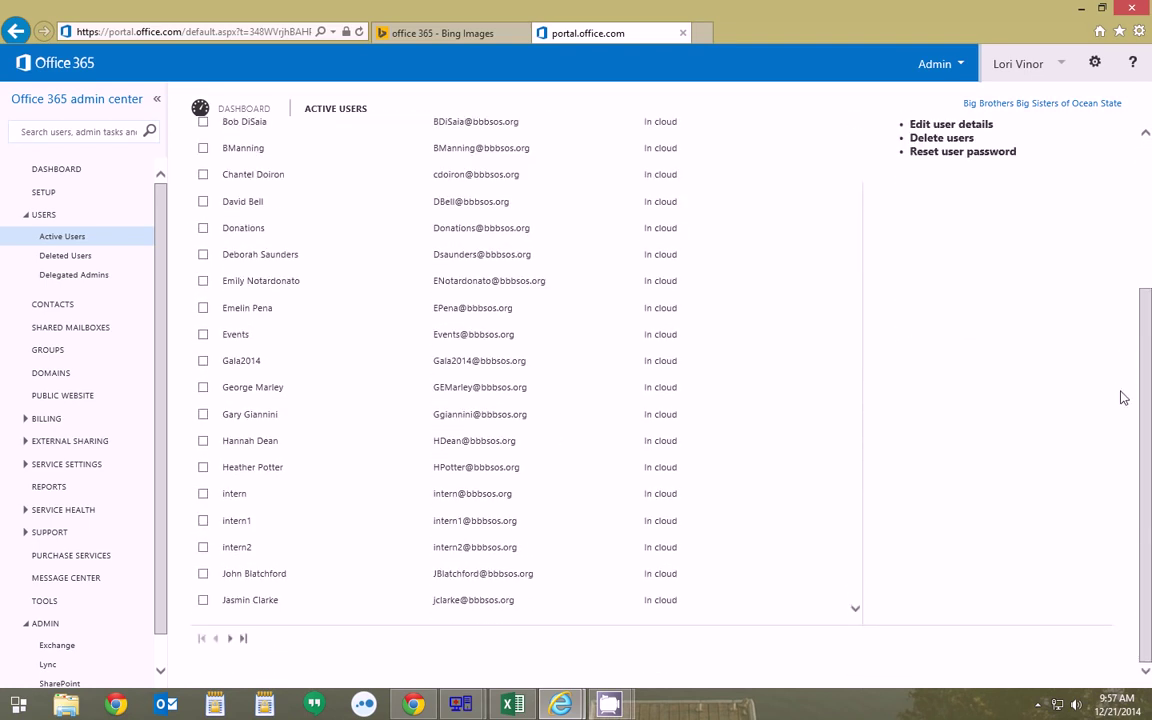
click(231, 640)
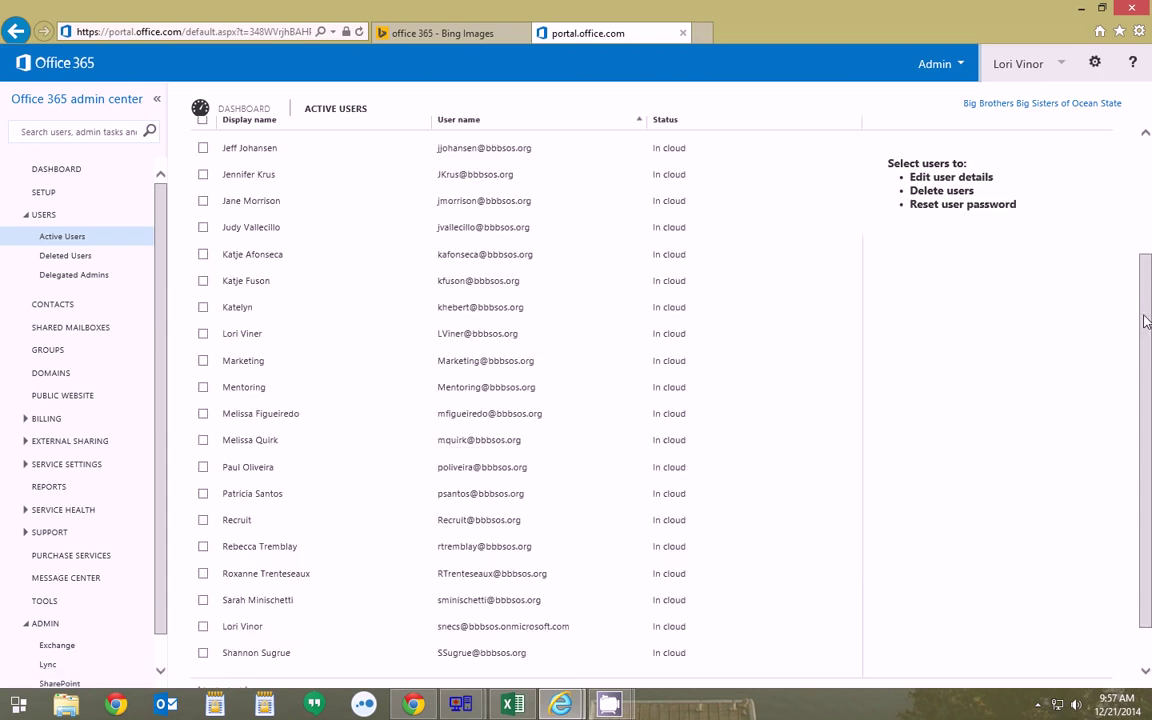
drag(1147, 321, 1148, 228)
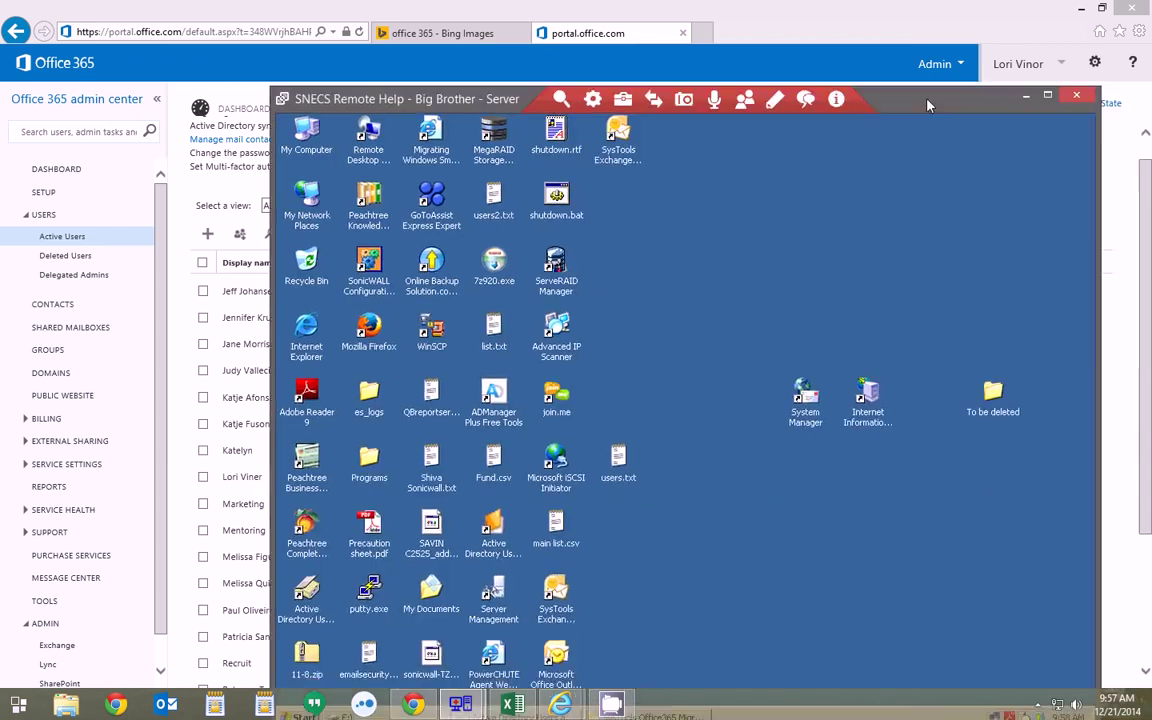
Move the SNECS Remote Help window over the browser and maximize the Big Brother server desktop.
drag(833, 87, 760, 60)
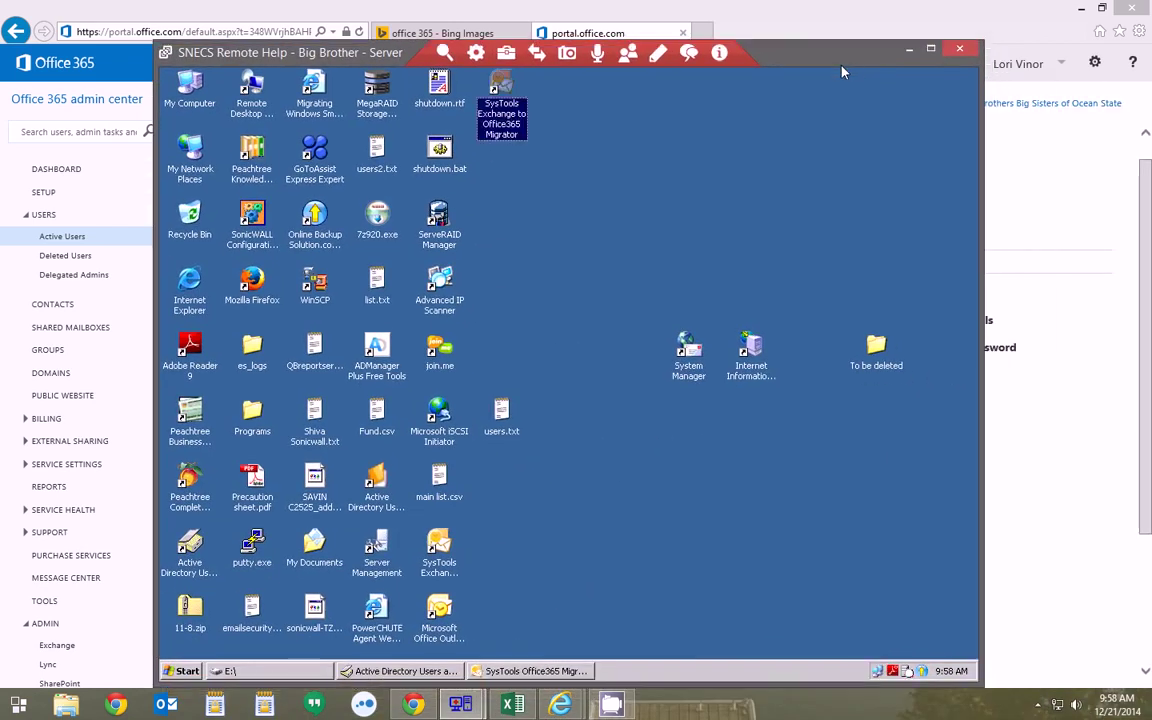
drag(845, 51, 835, 48)
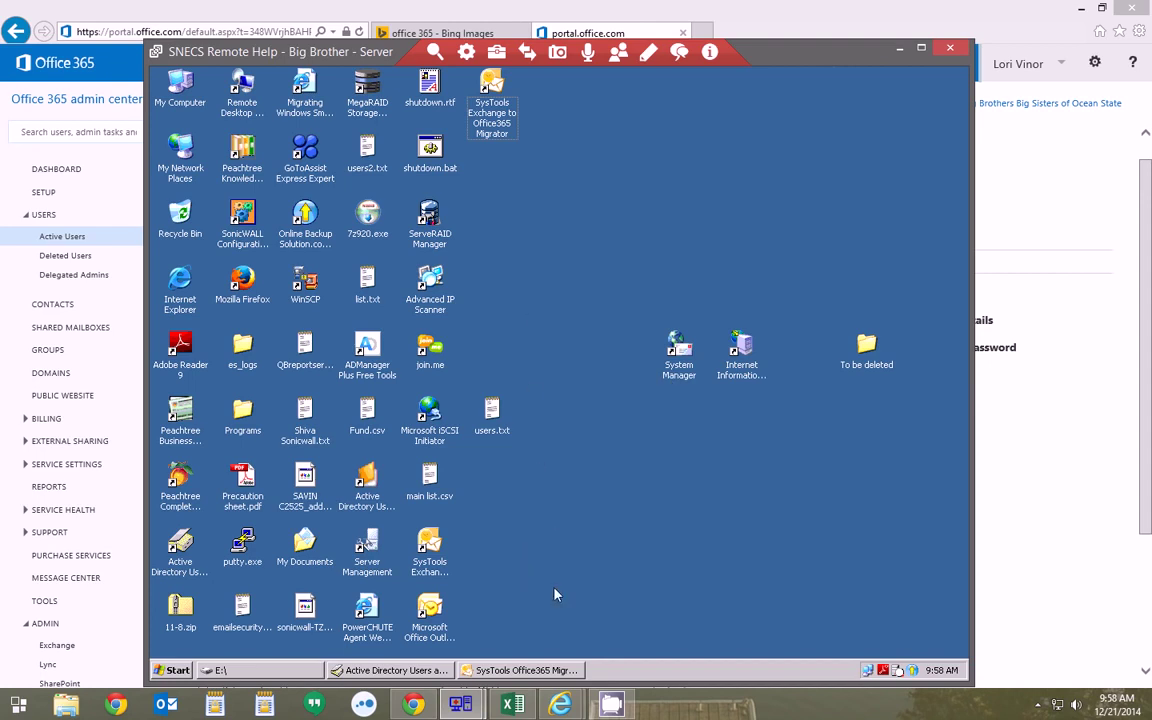
click(922, 52)
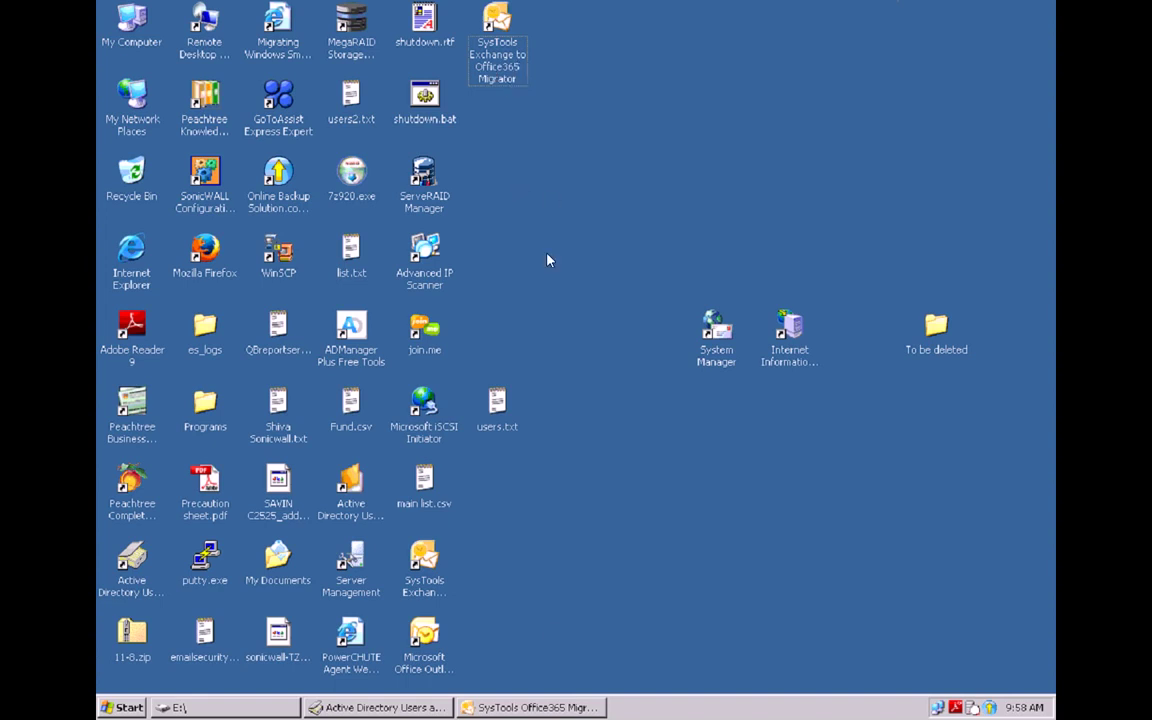
Bring up SysTools Office365 Migrator and select the first user under Big Sisters Fund.
click(520, 703)
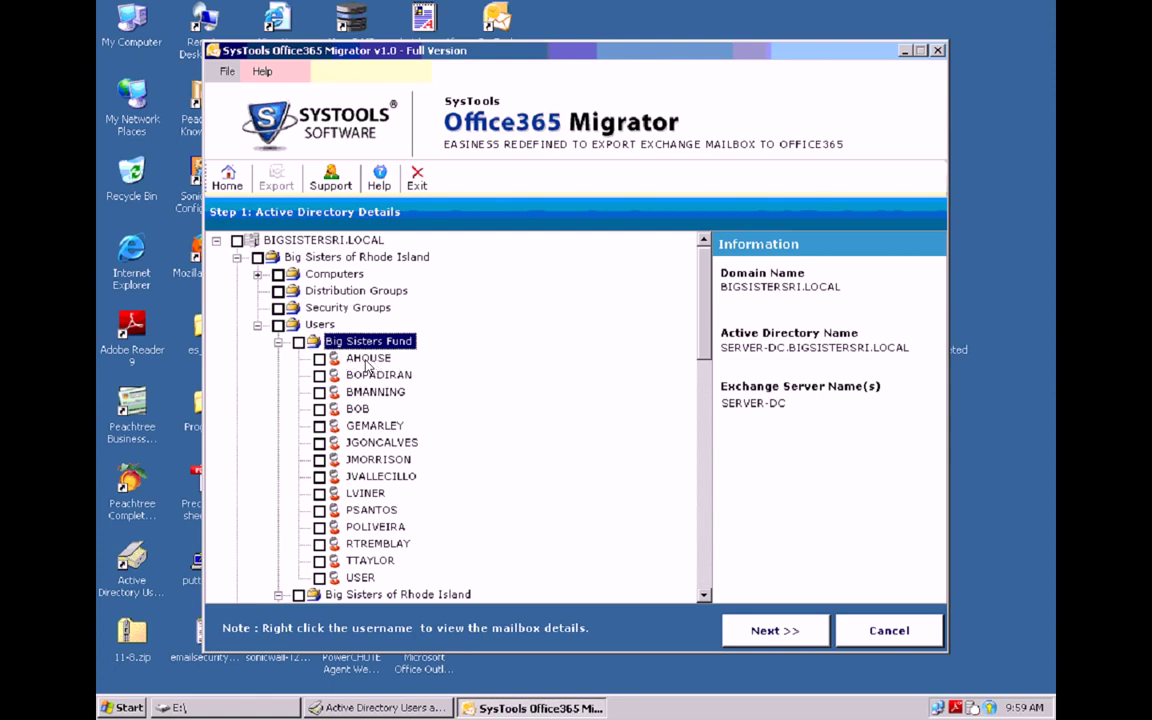
click(368, 360)
View the first user's mailbox item counts (6525 mails) and close the summary.
right_click(370, 364)
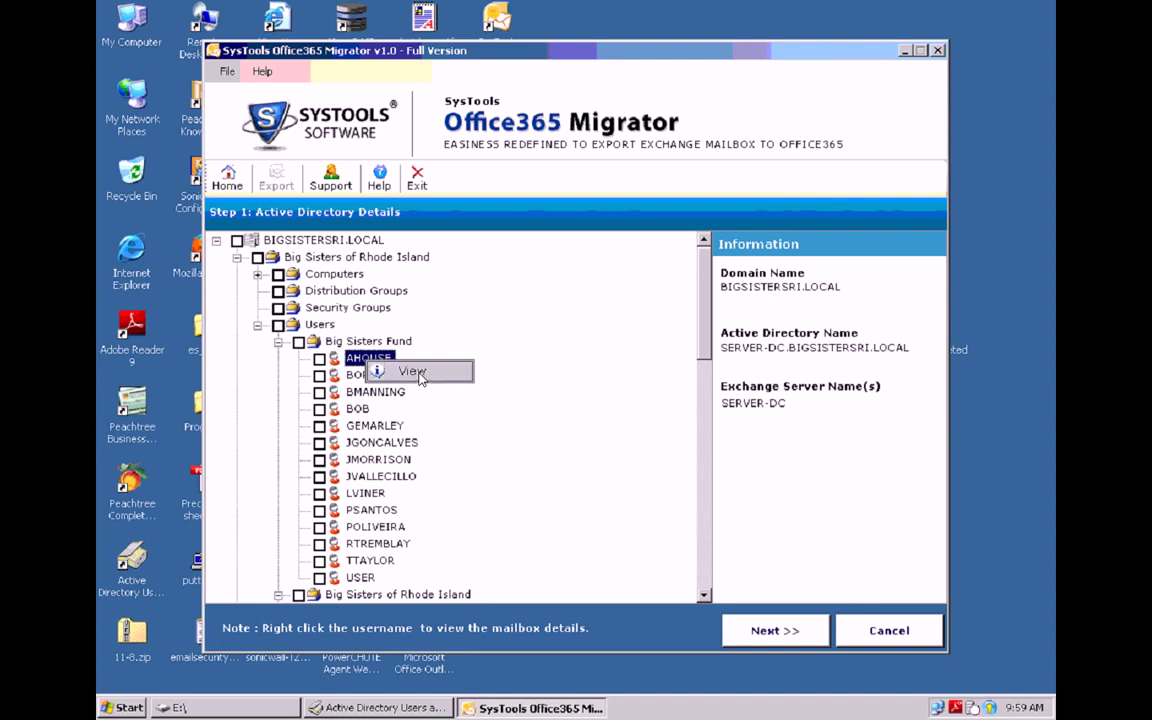
click(418, 372)
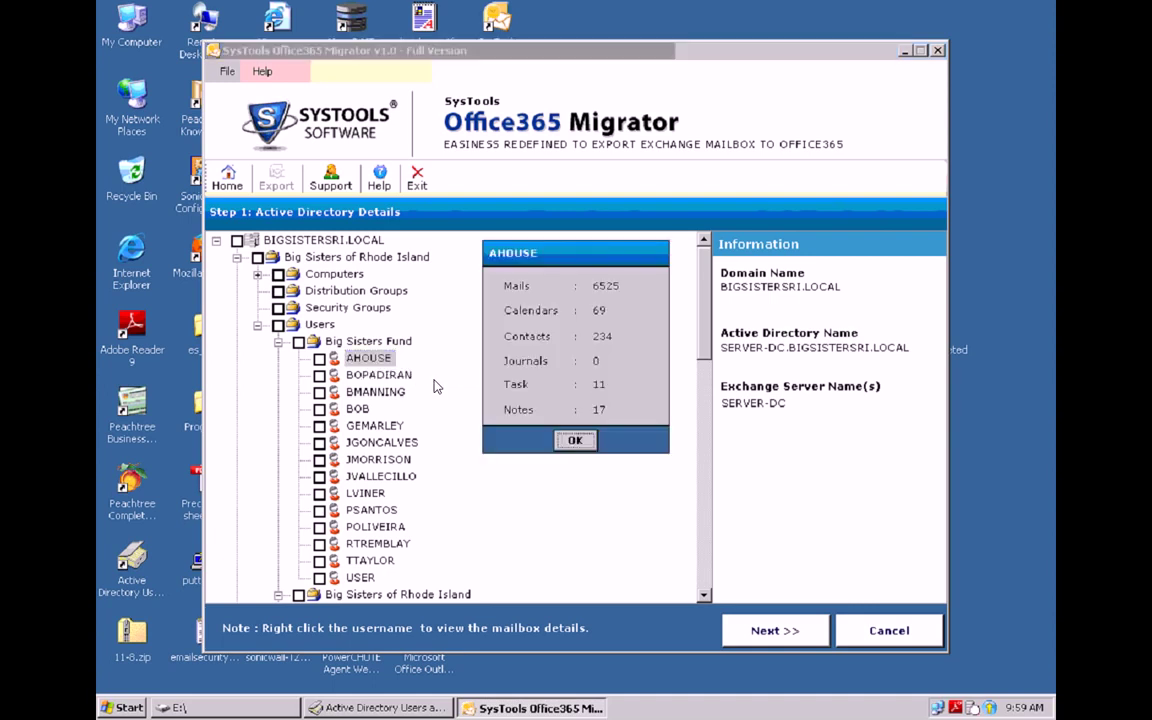
click(126, 709)
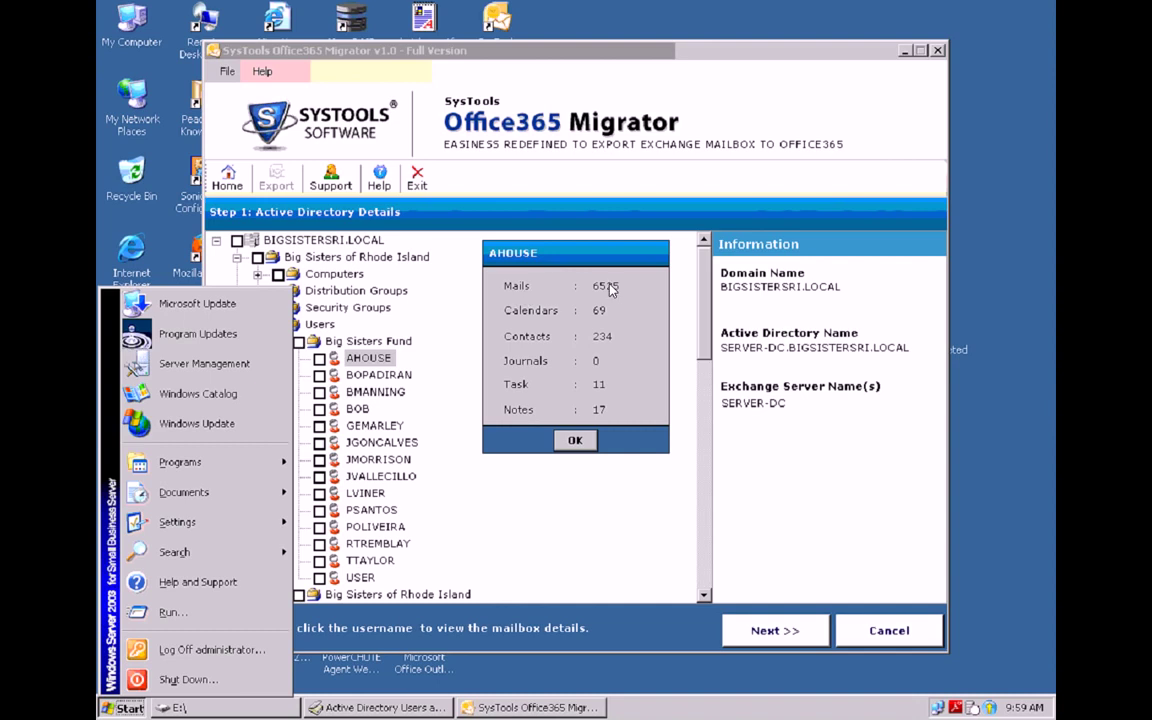
click(576, 441)
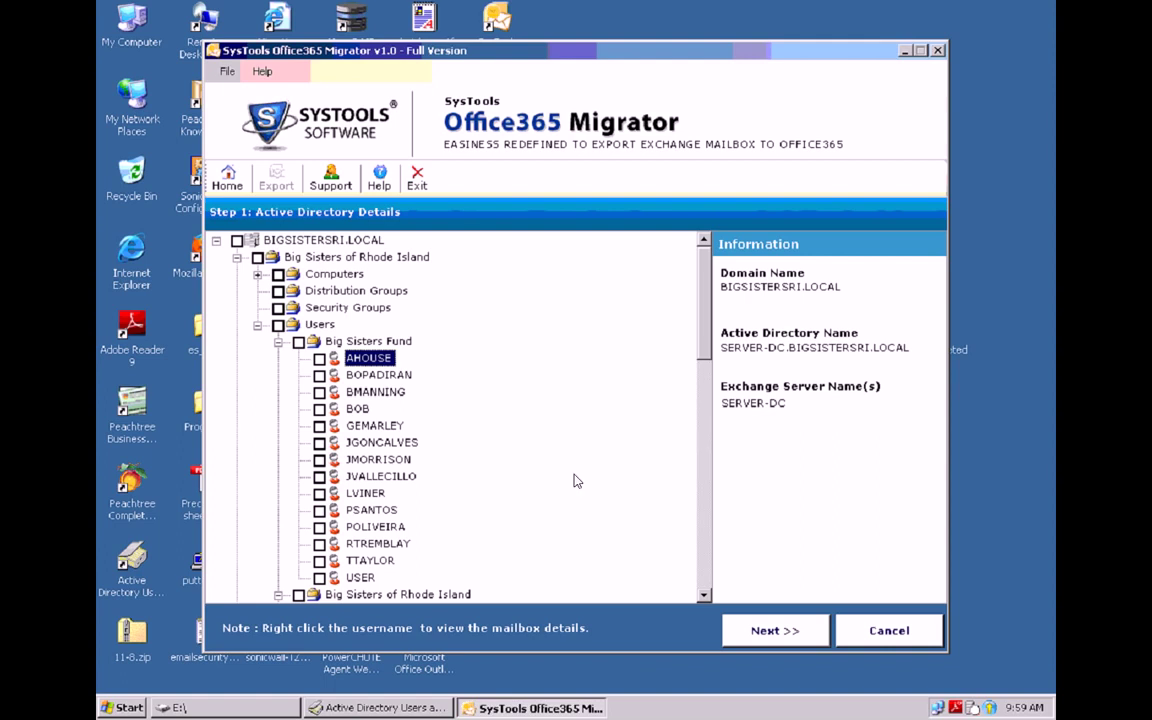
Try viewing the last user's mailbox and dismiss the missing-permission error.
right_click(360, 580)
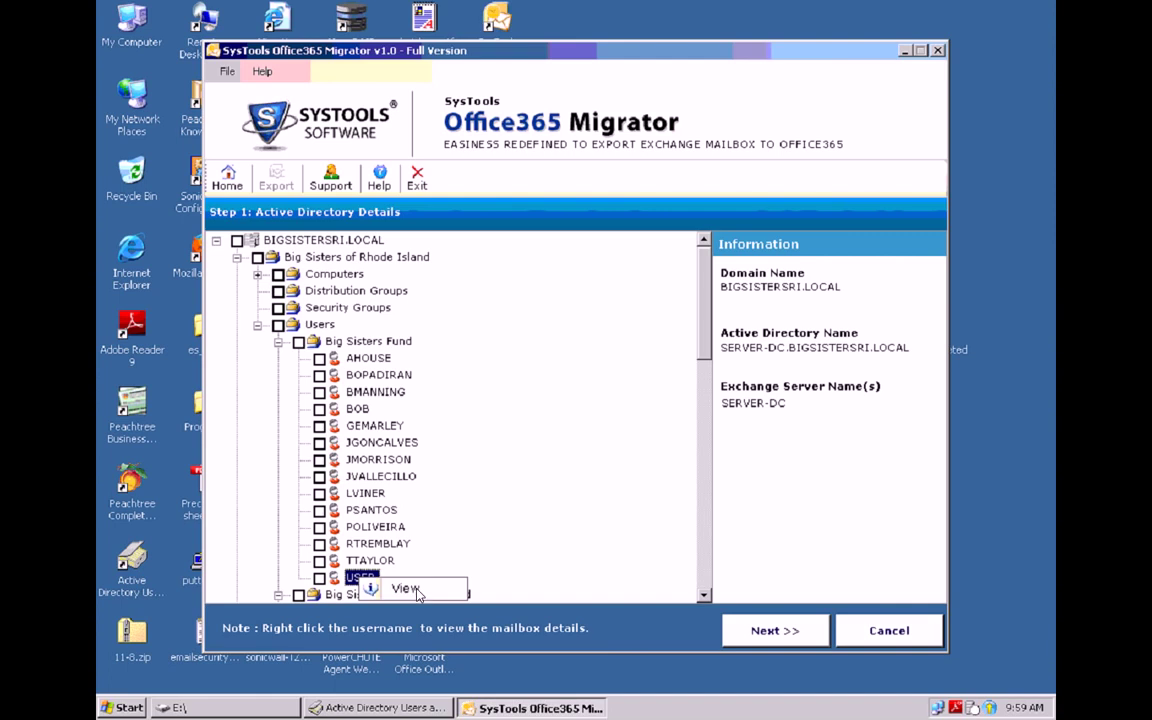
click(419, 590)
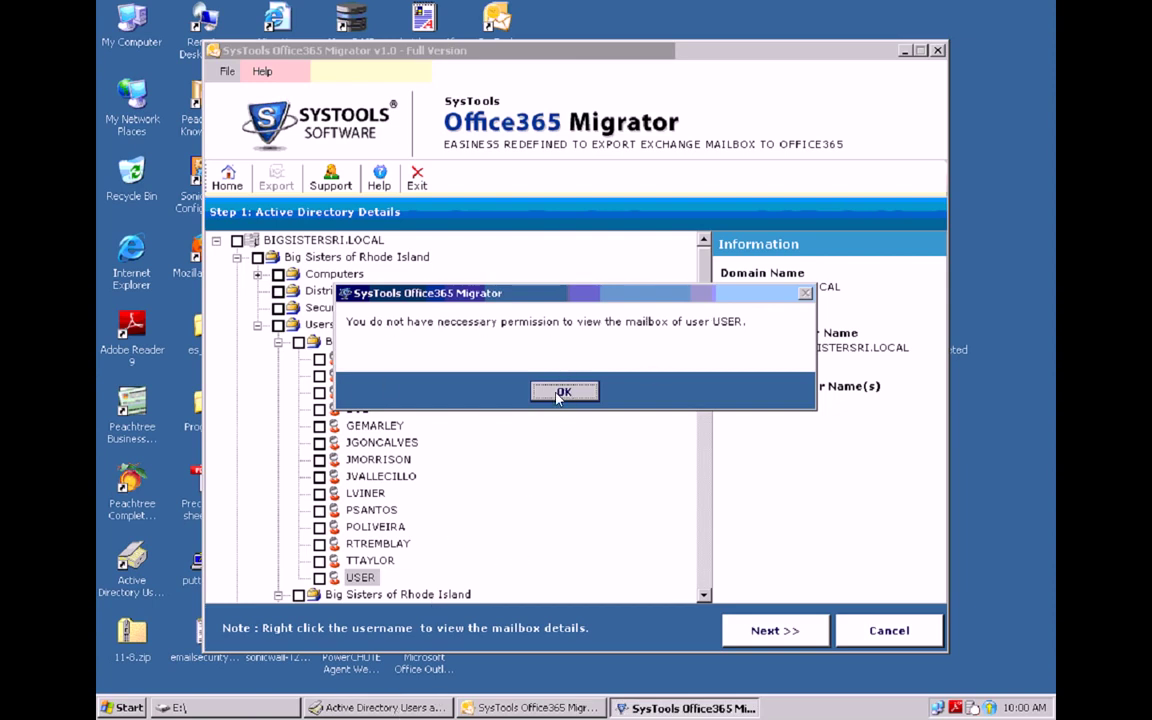
key(Return)
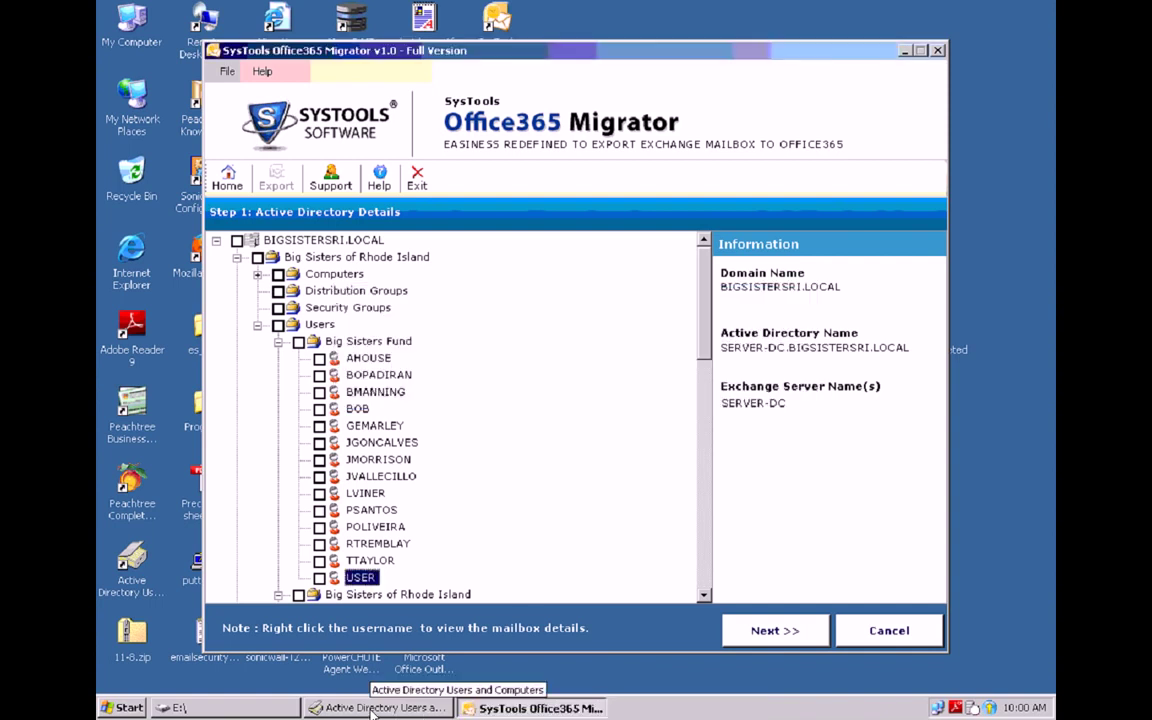
Open Advanced Security Settings from the last Big Sisters Fund account's Exchange Mailbox Rights.
click(372, 708)
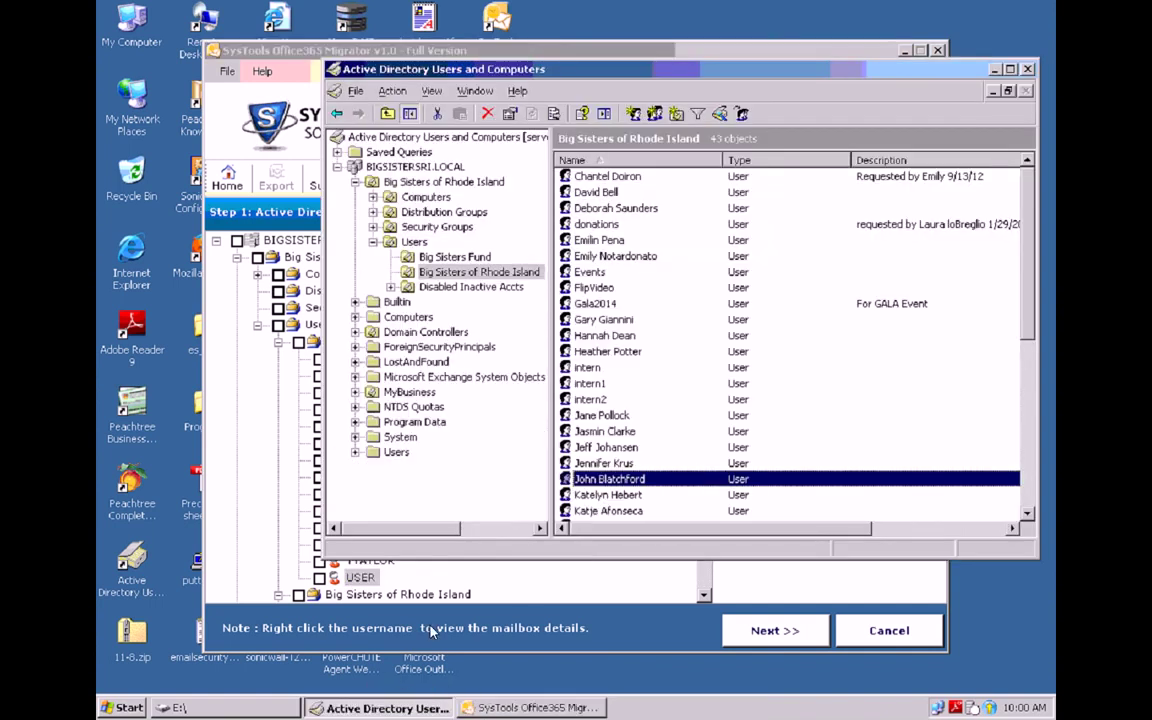
click(1032, 423)
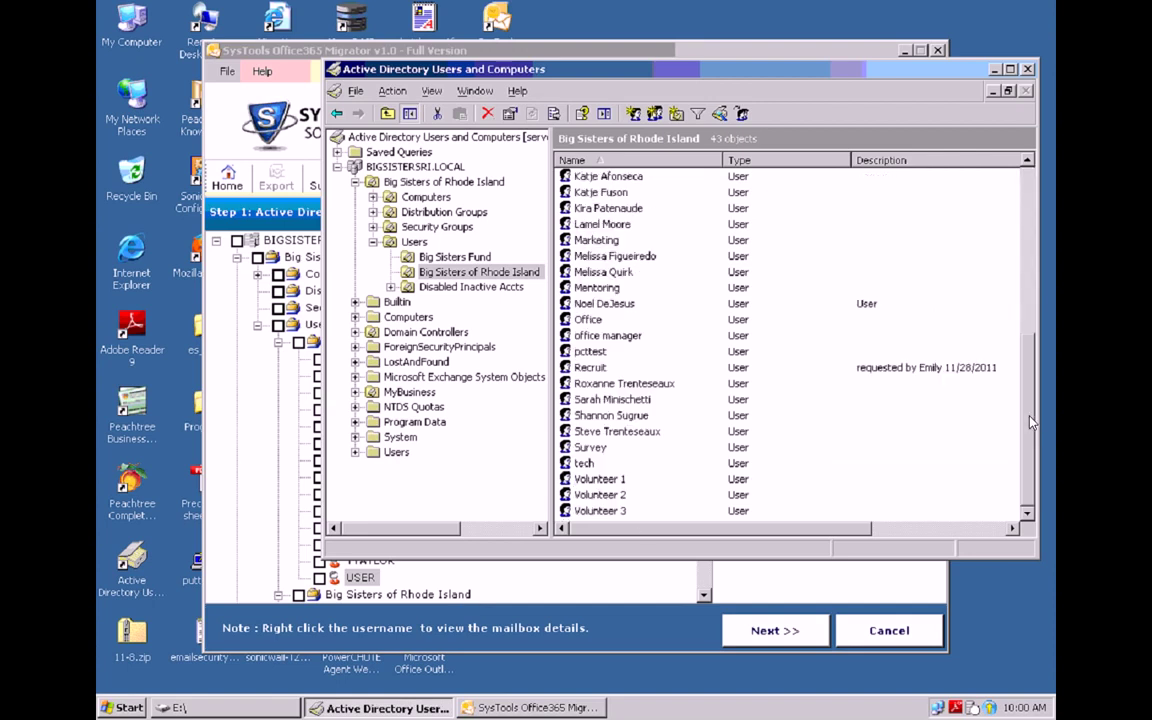
click(452, 257)
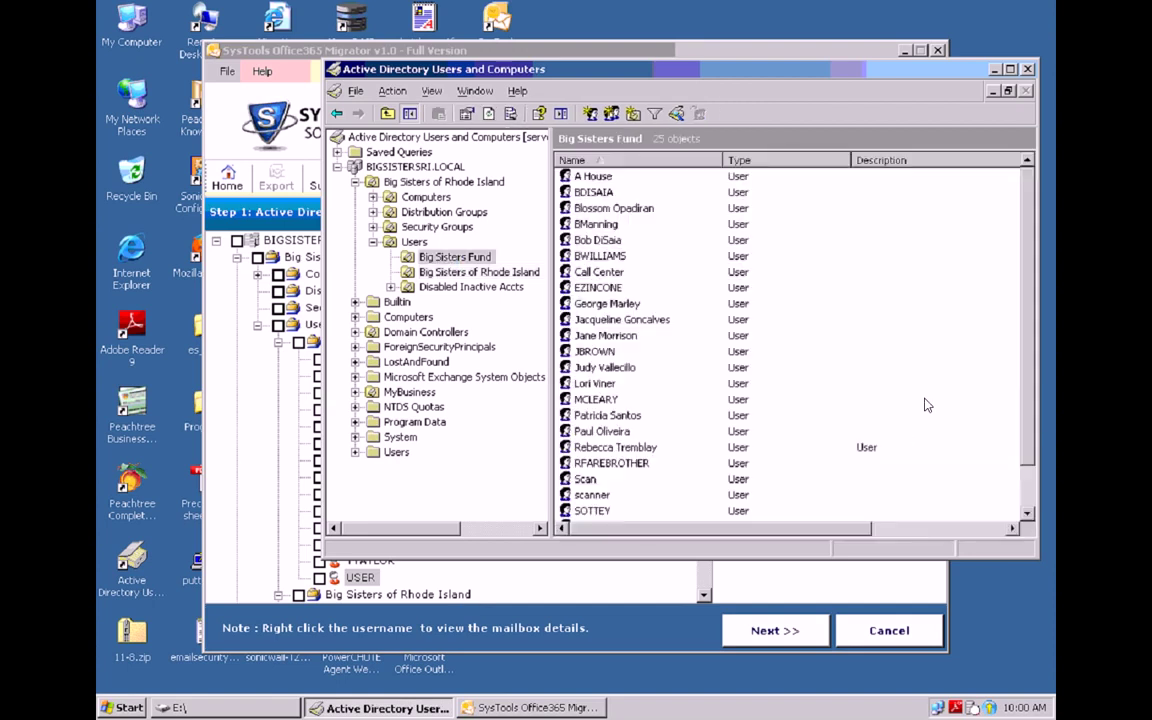
click(1030, 493)
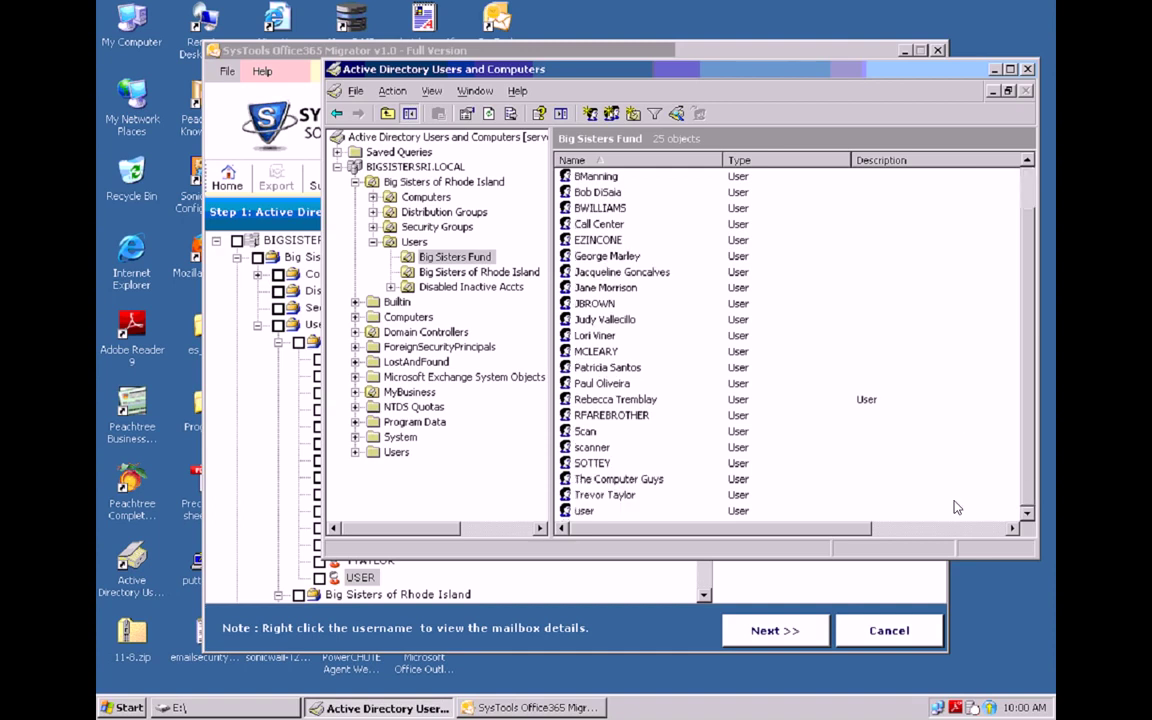
right_click(582, 513)
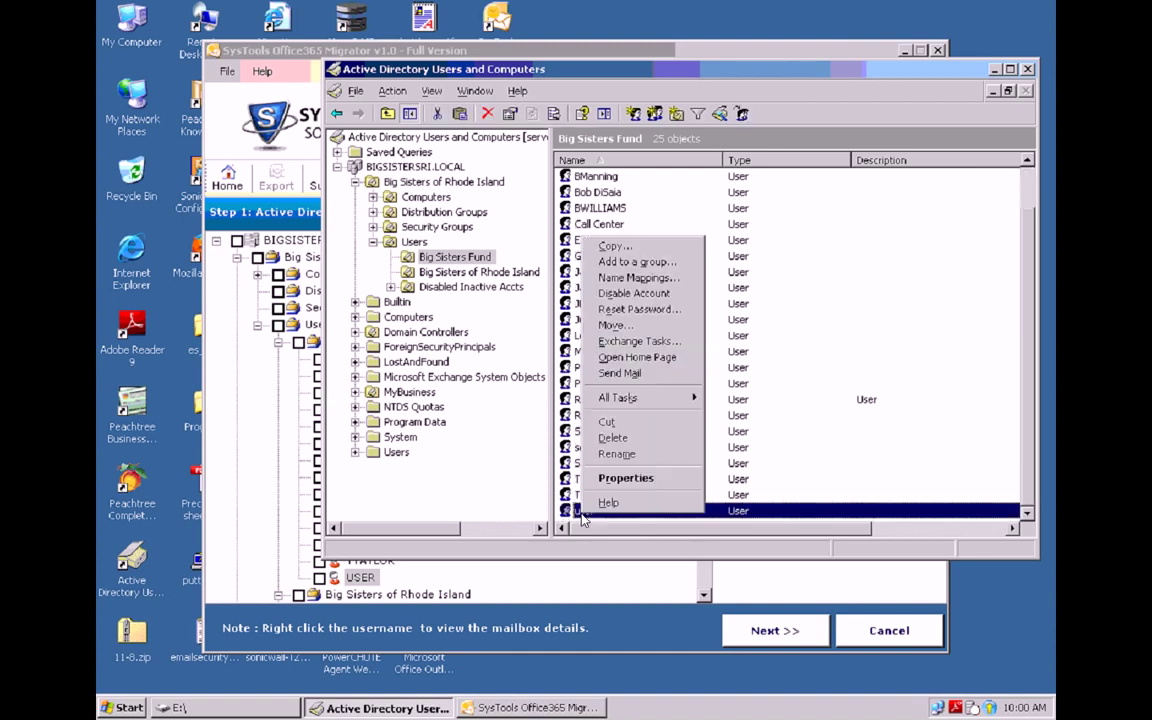
click(627, 479)
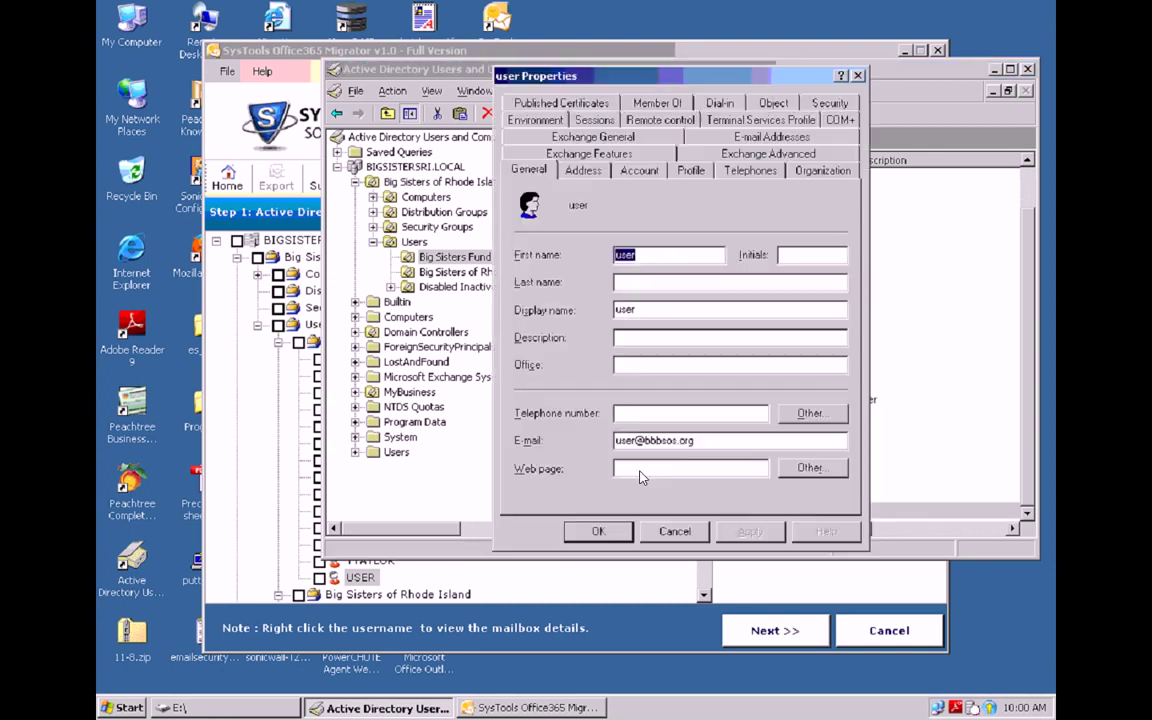
click(785, 155)
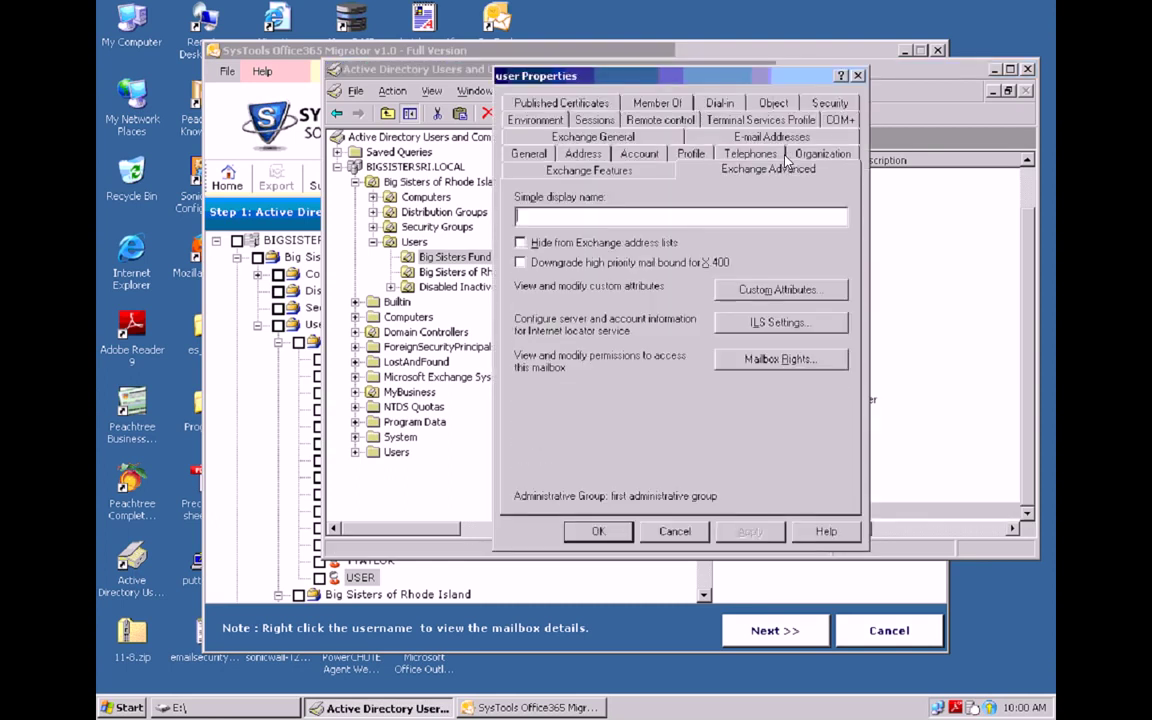
click(779, 360)
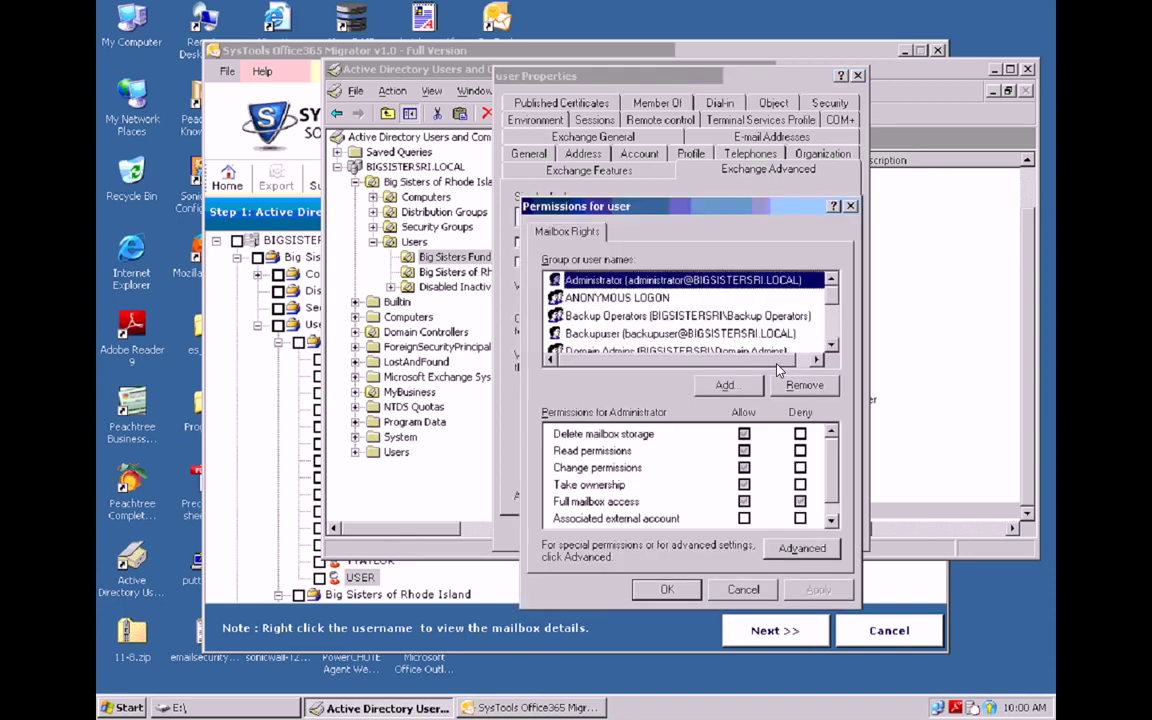
click(803, 549)
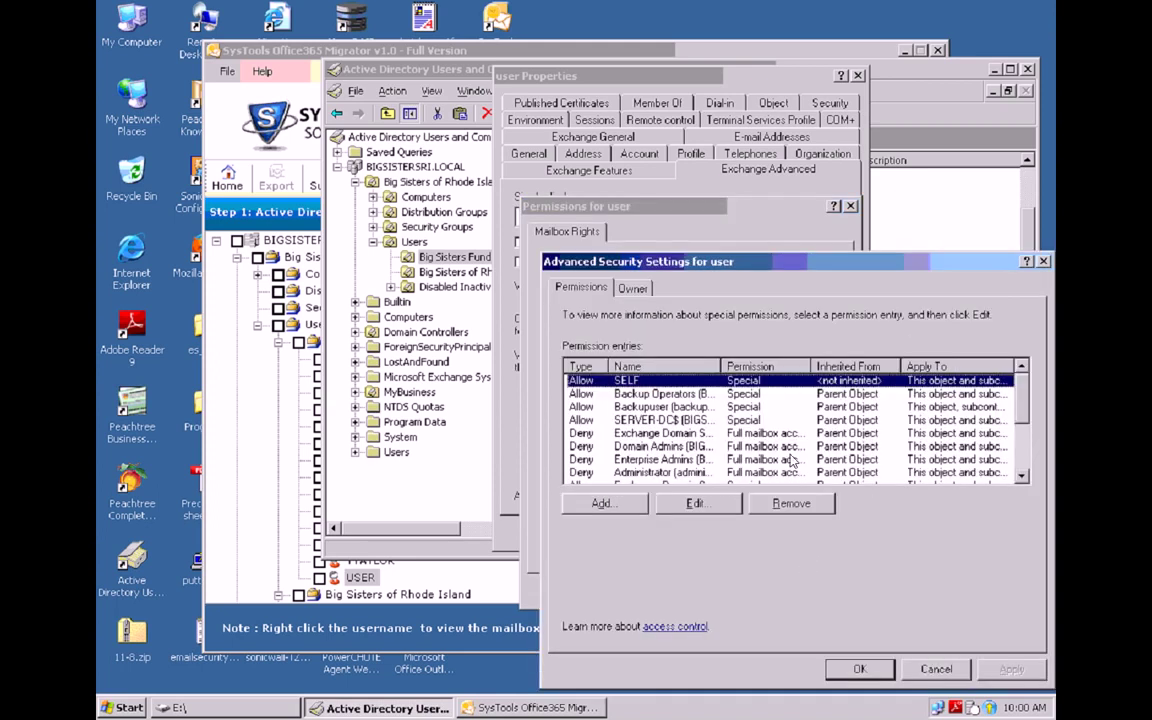
Add Administrator to USER's mailbox permissions with Allow Full mailbox access.
click(601, 505)
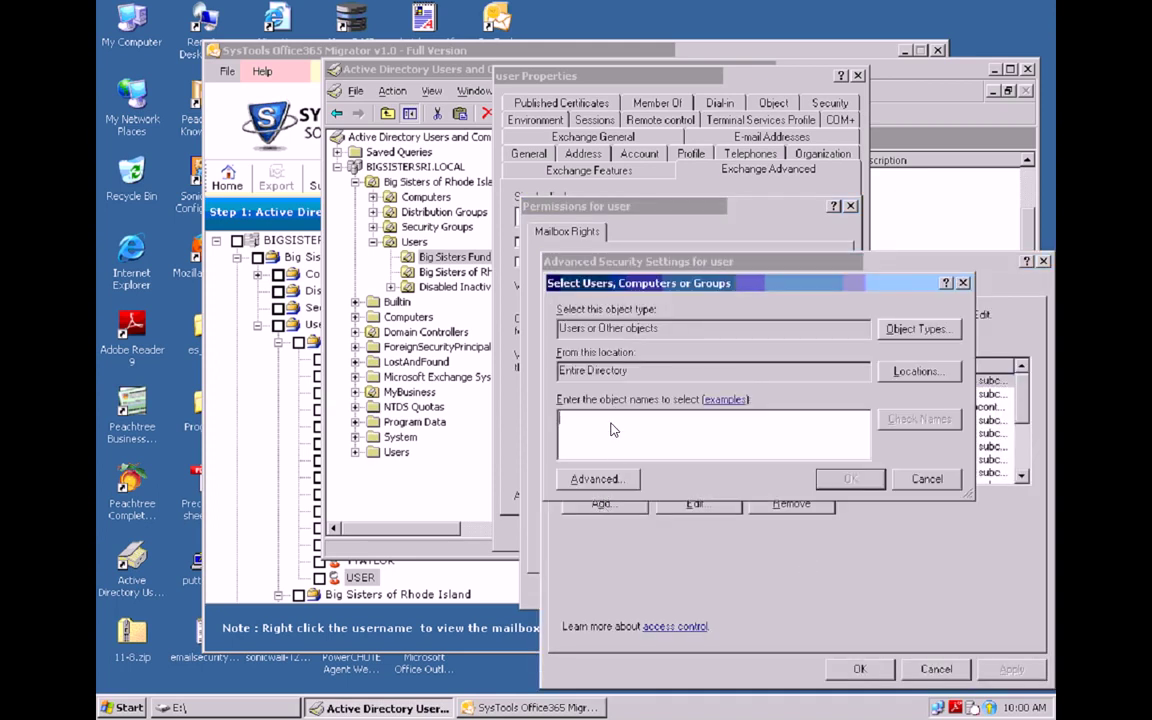
text(admi)
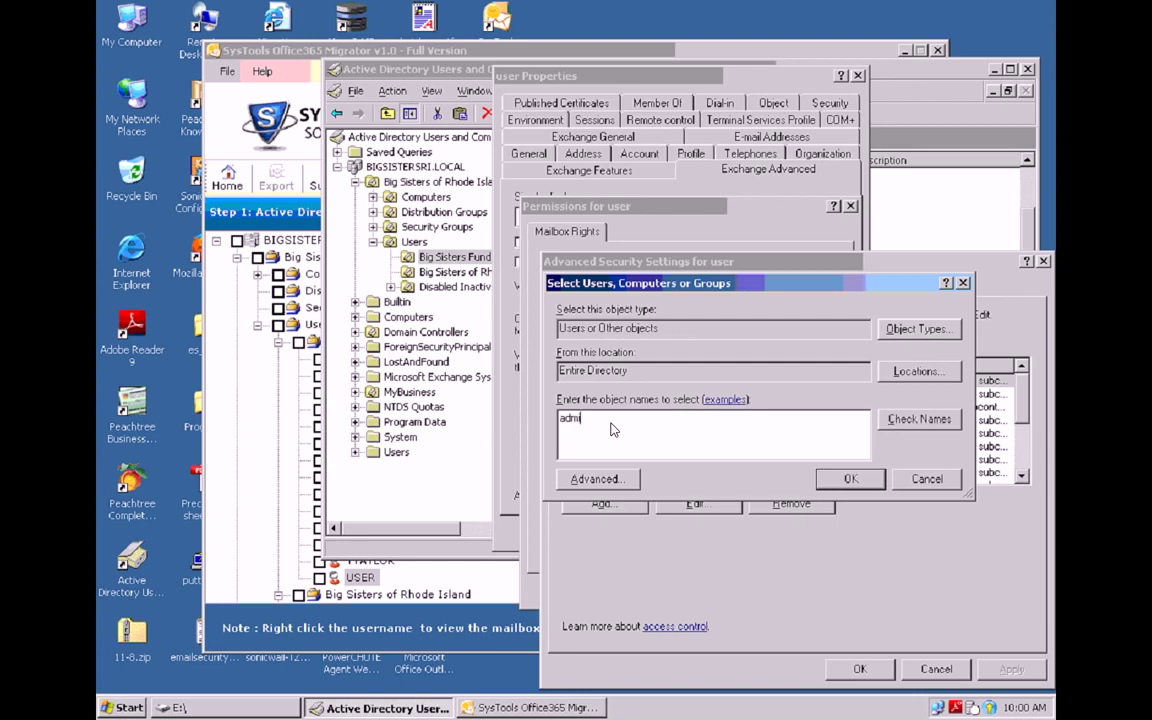
text(nistrator)
click(906, 420)
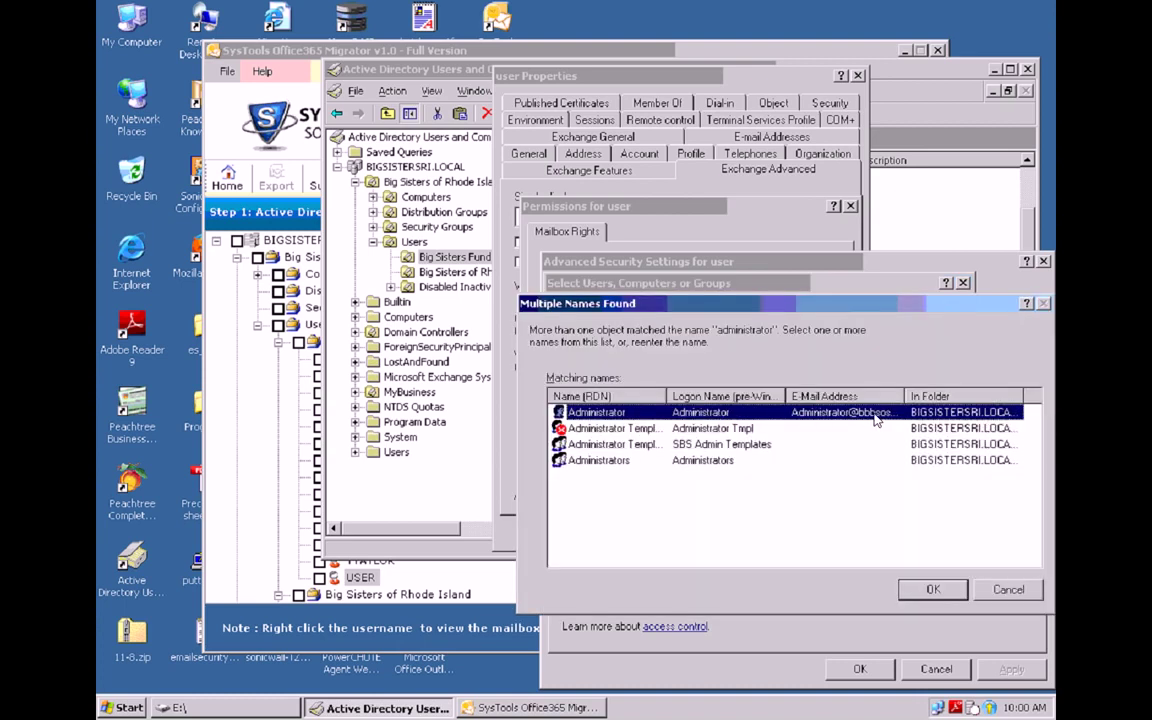
double_click(875, 420)
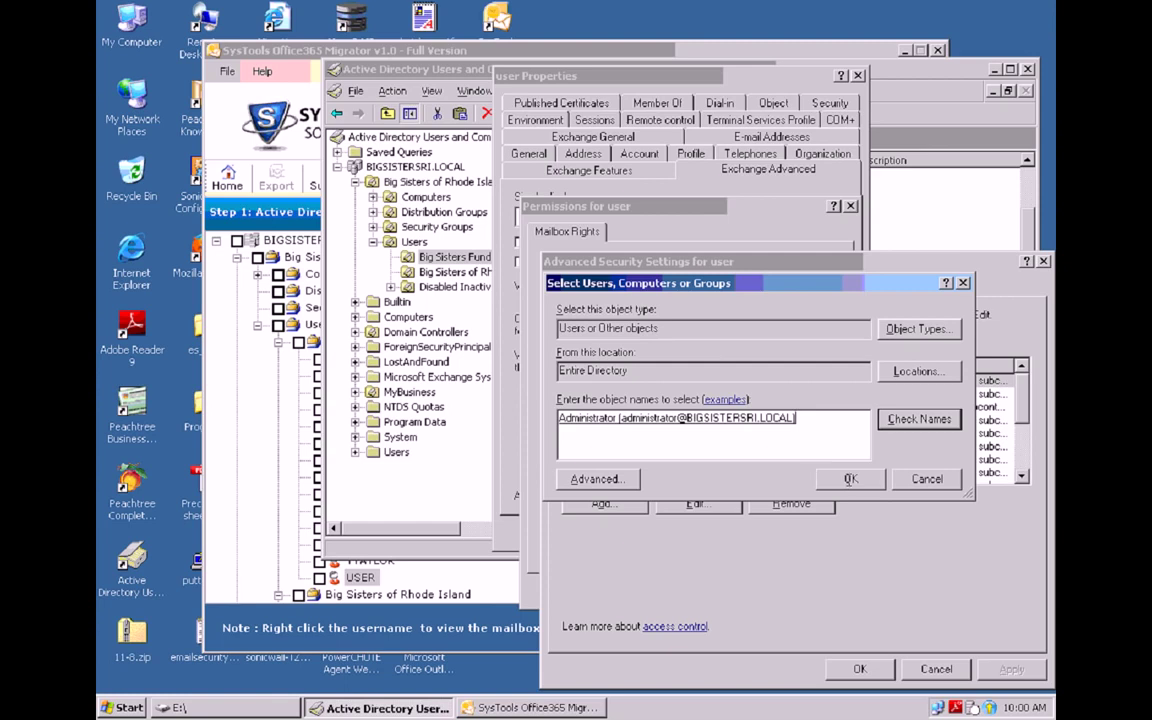
click(850, 478)
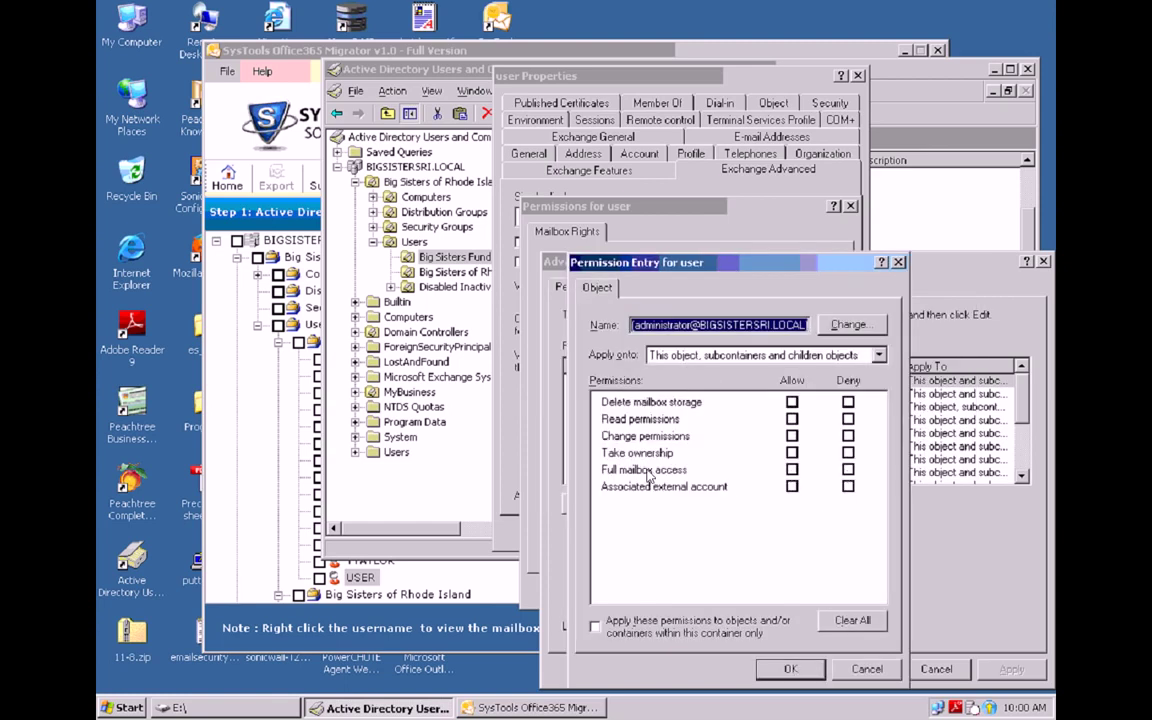
click(613, 476)
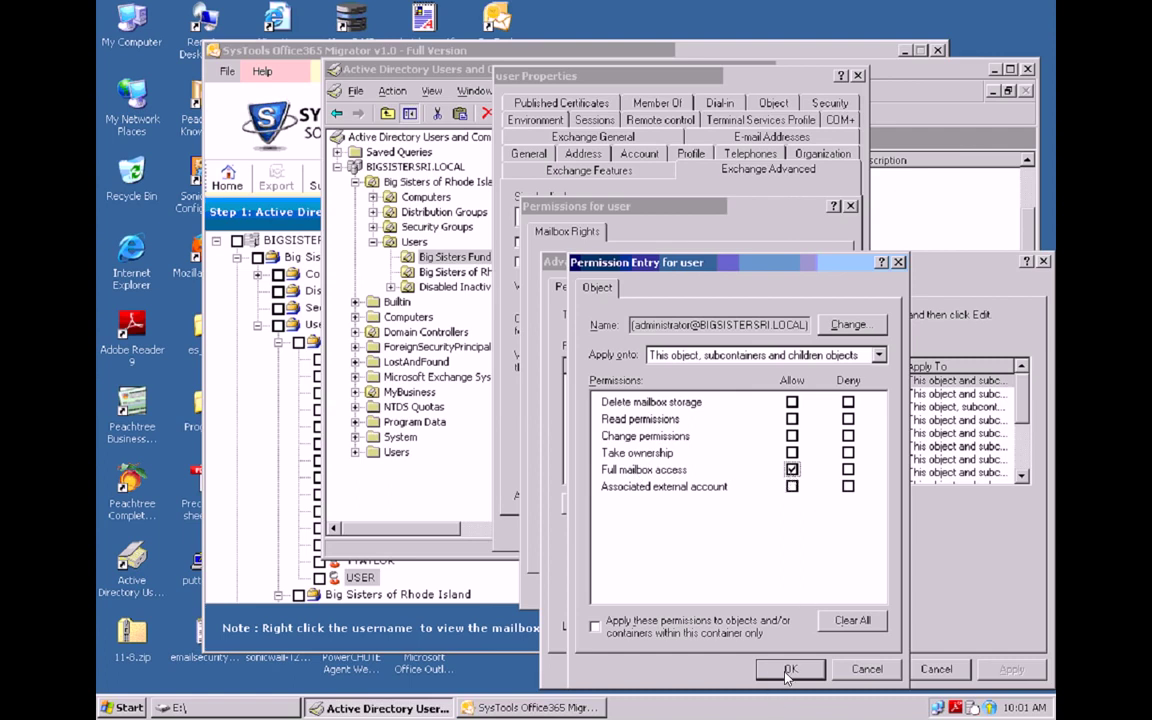
key(Return)
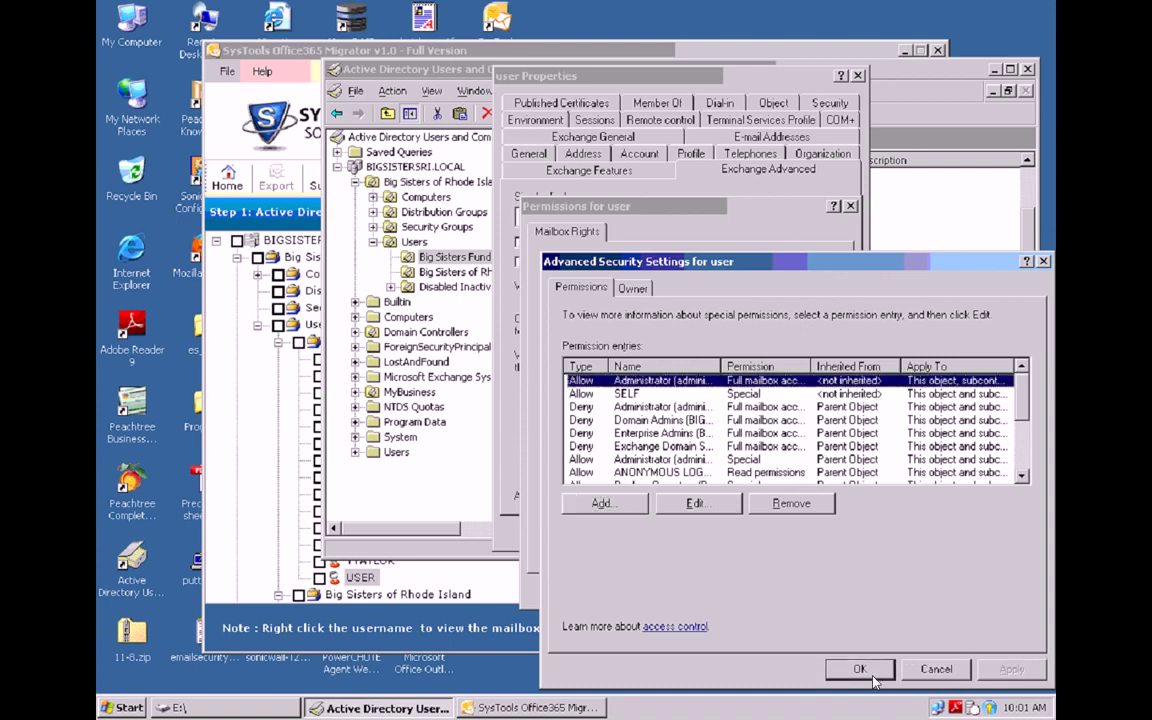
Apply the permission change and close the security, Mailbox Rights and properties dialogs.
key(alt+a)
key(Return)
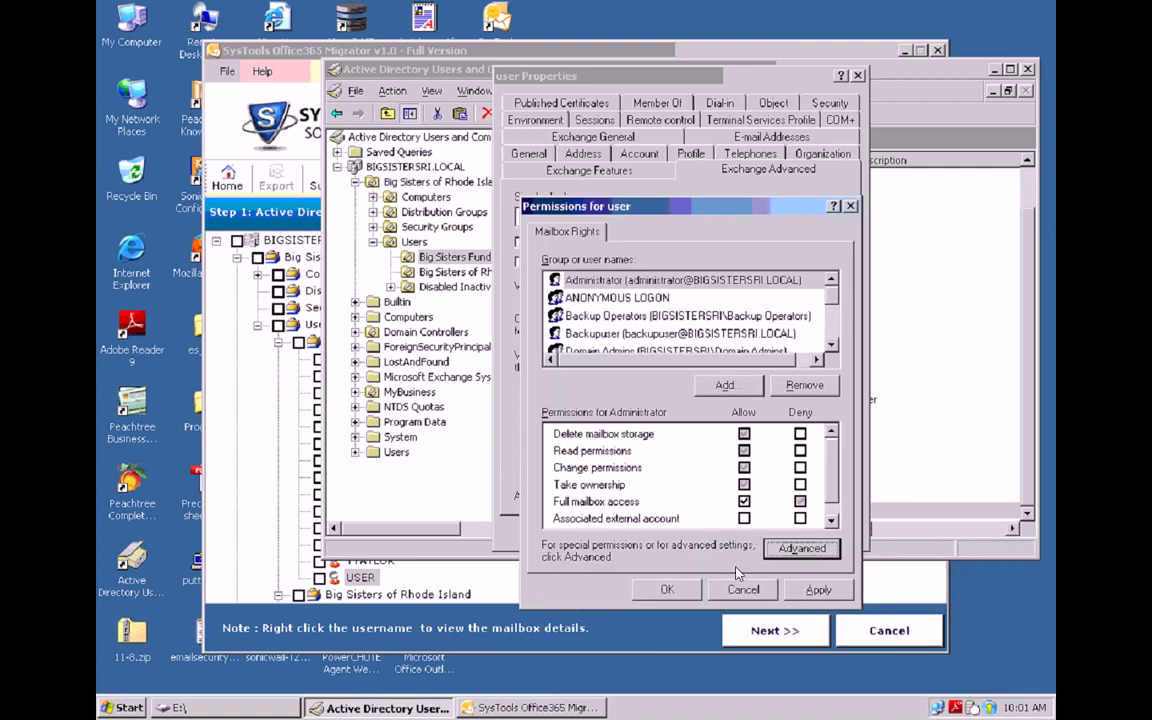
key(Return)
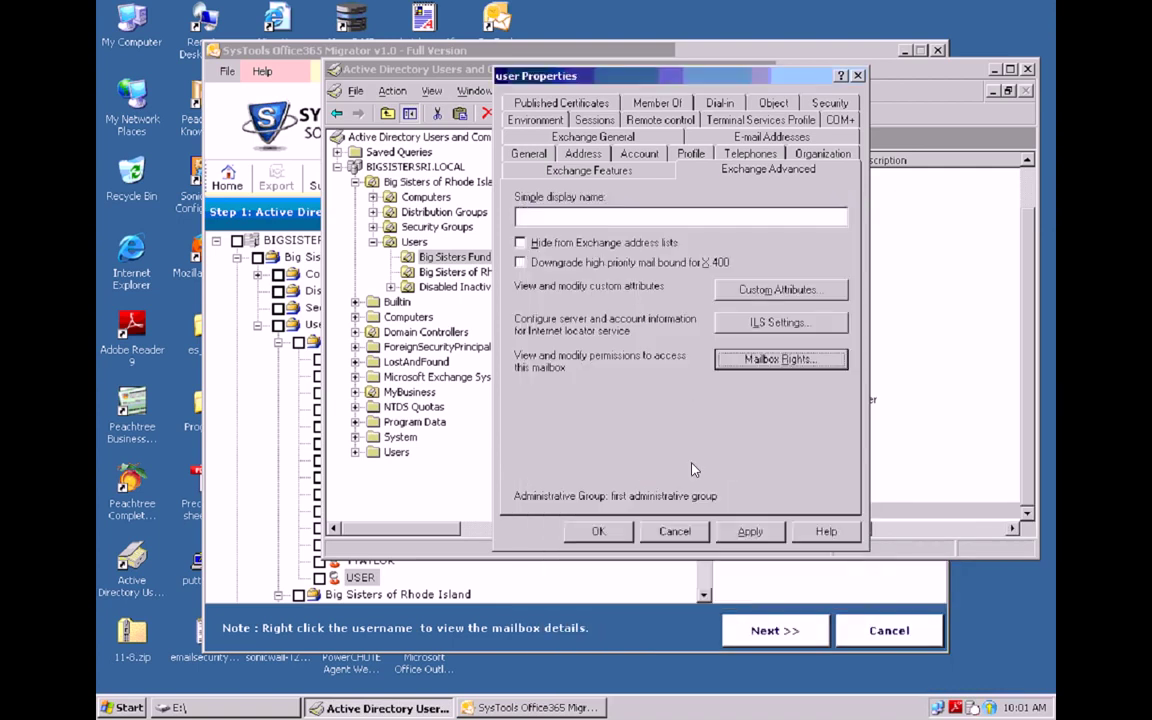
click(597, 533)
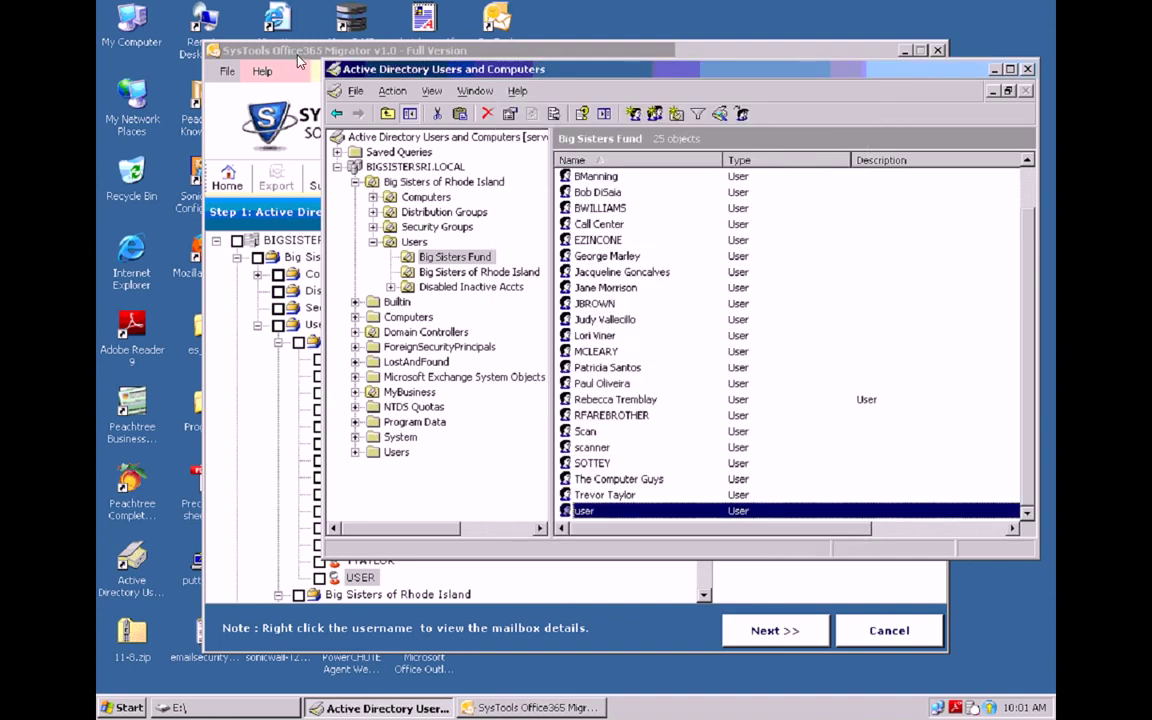
View the USER mailbox's item counts, then tick another Big Sisters Fund user for export.
click(298, 62)
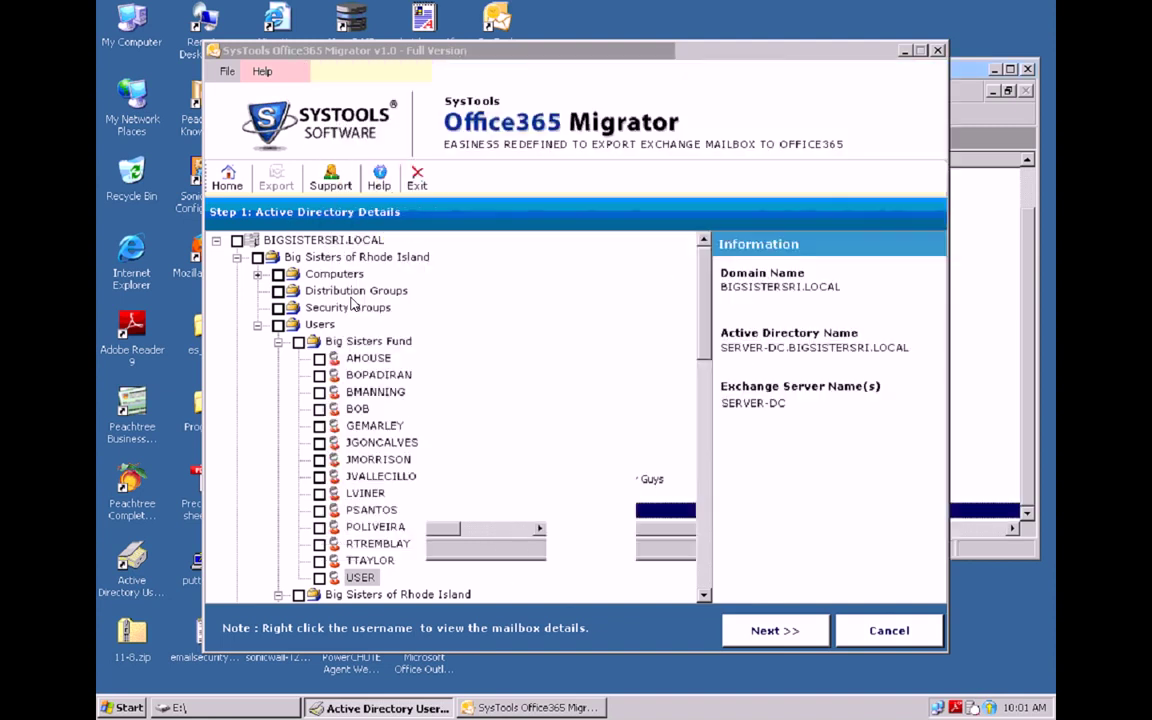
right_click(372, 580)
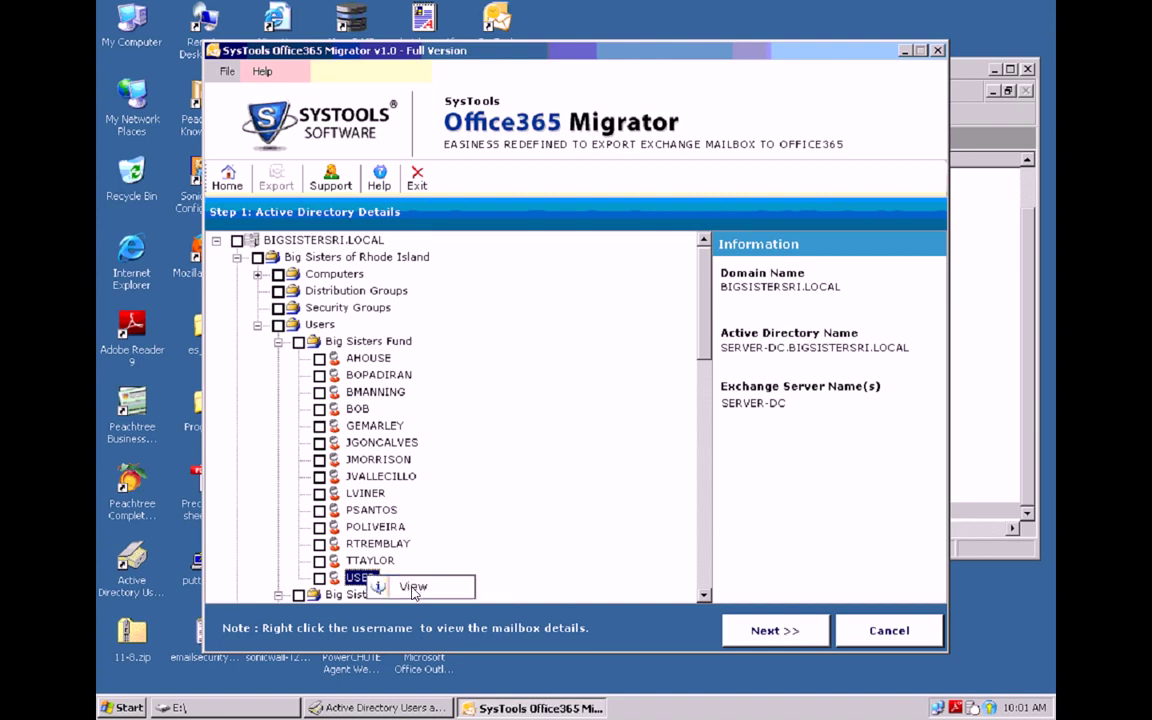
click(413, 589)
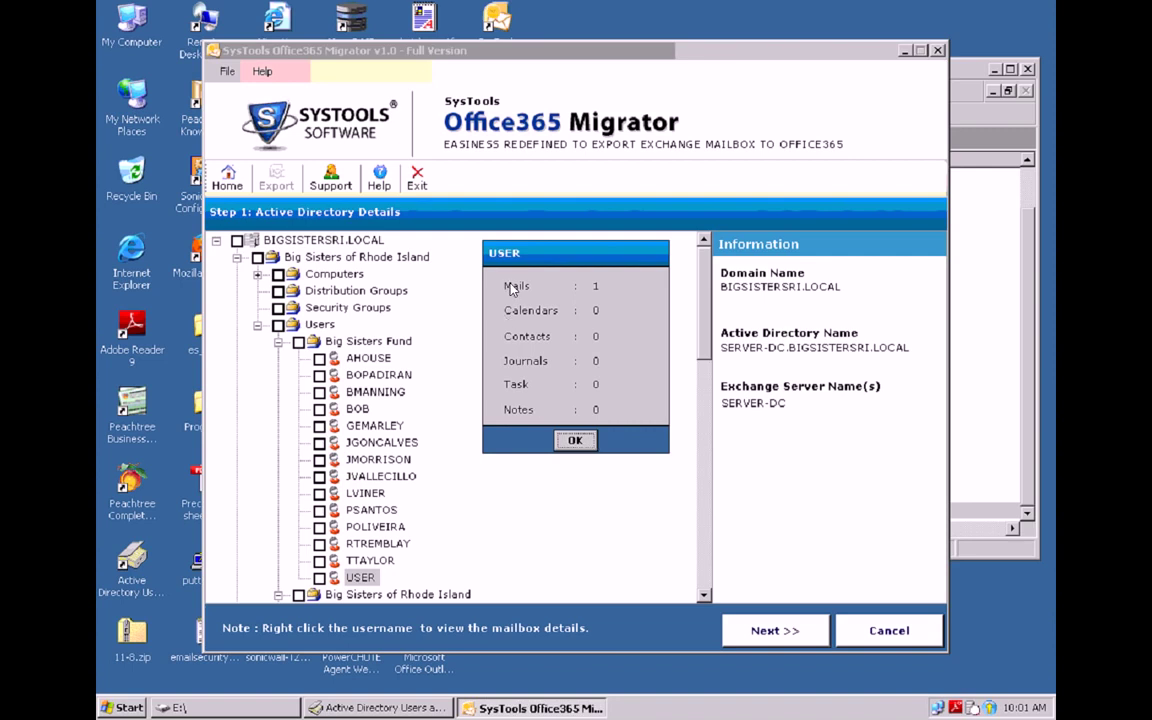
click(573, 446)
click(574, 442)
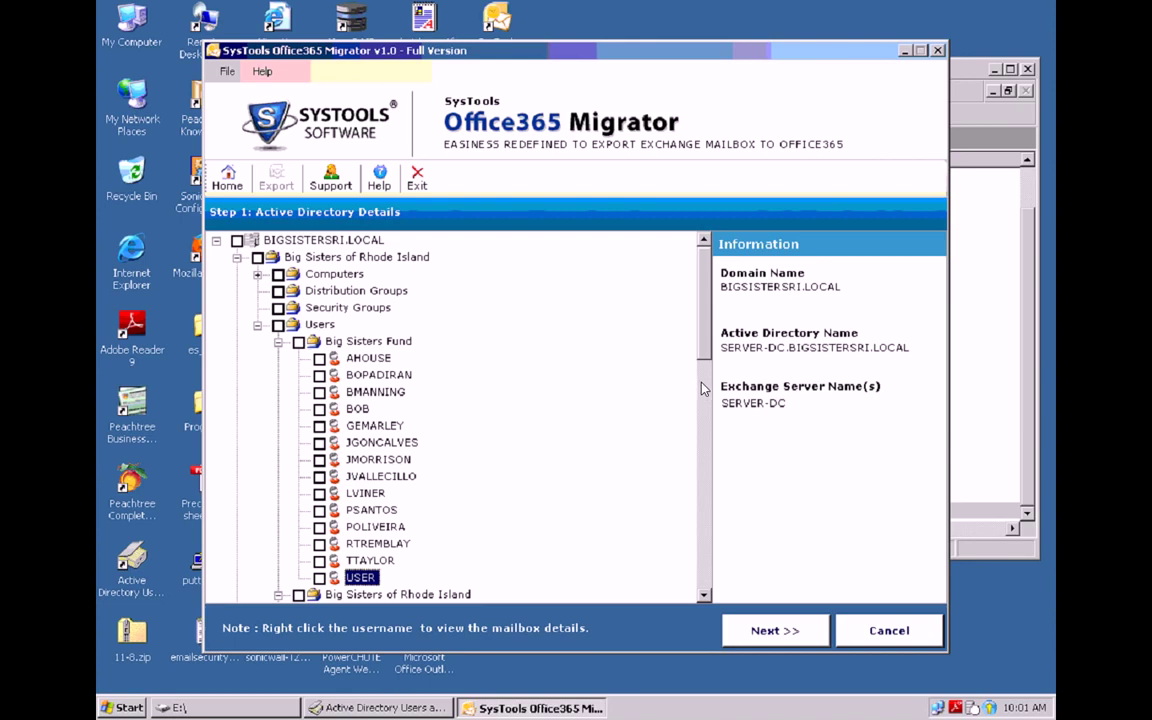
click(319, 545)
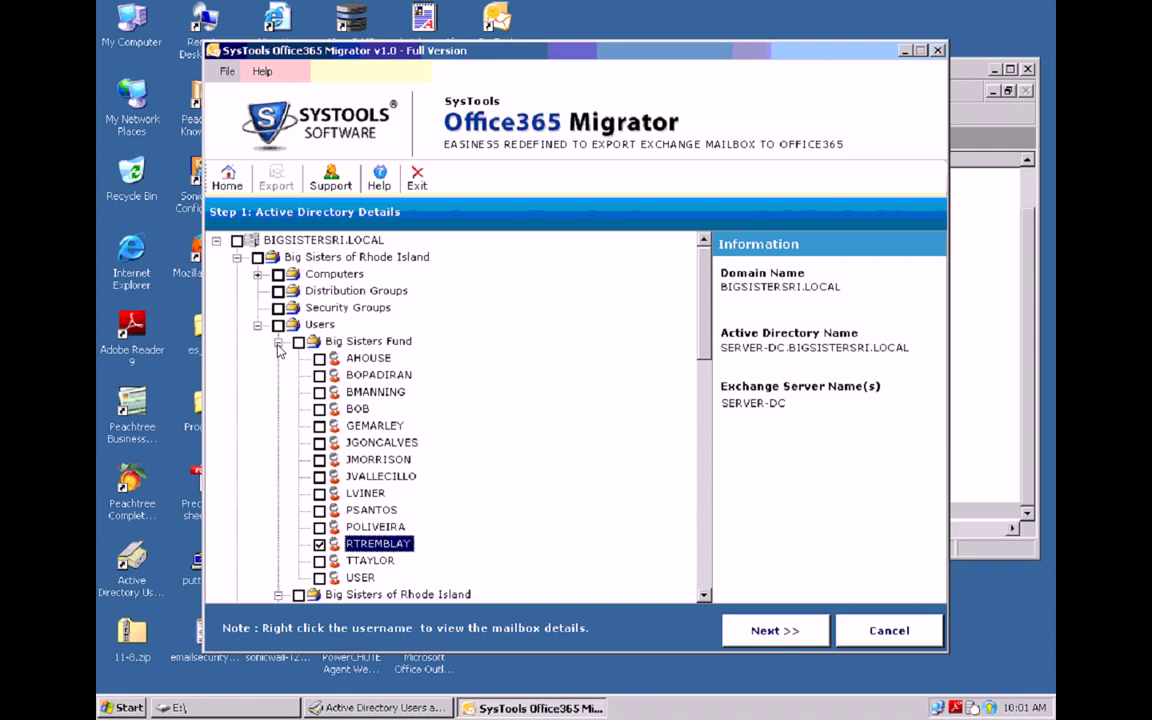
Advance to Step 2 Mailbox Details and paste an Office 365 address as the first mailbox's UserID.
click(776, 632)
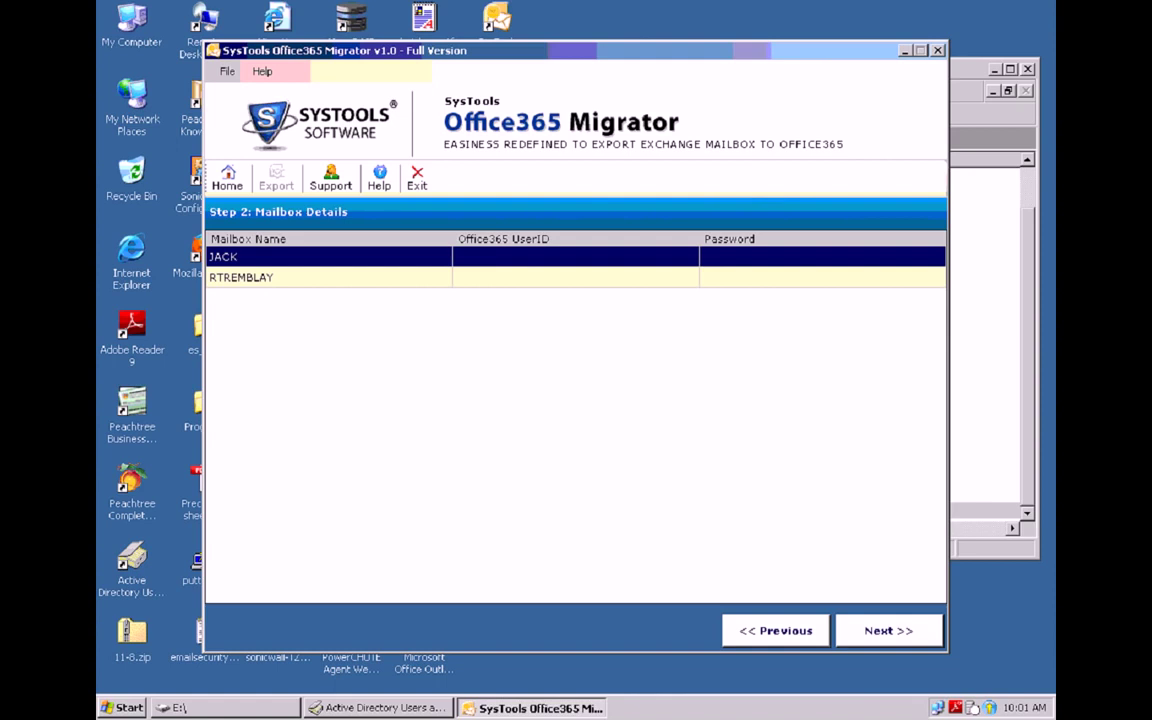
click(493, 257)
click(493, 257)
key(ctrl+v)
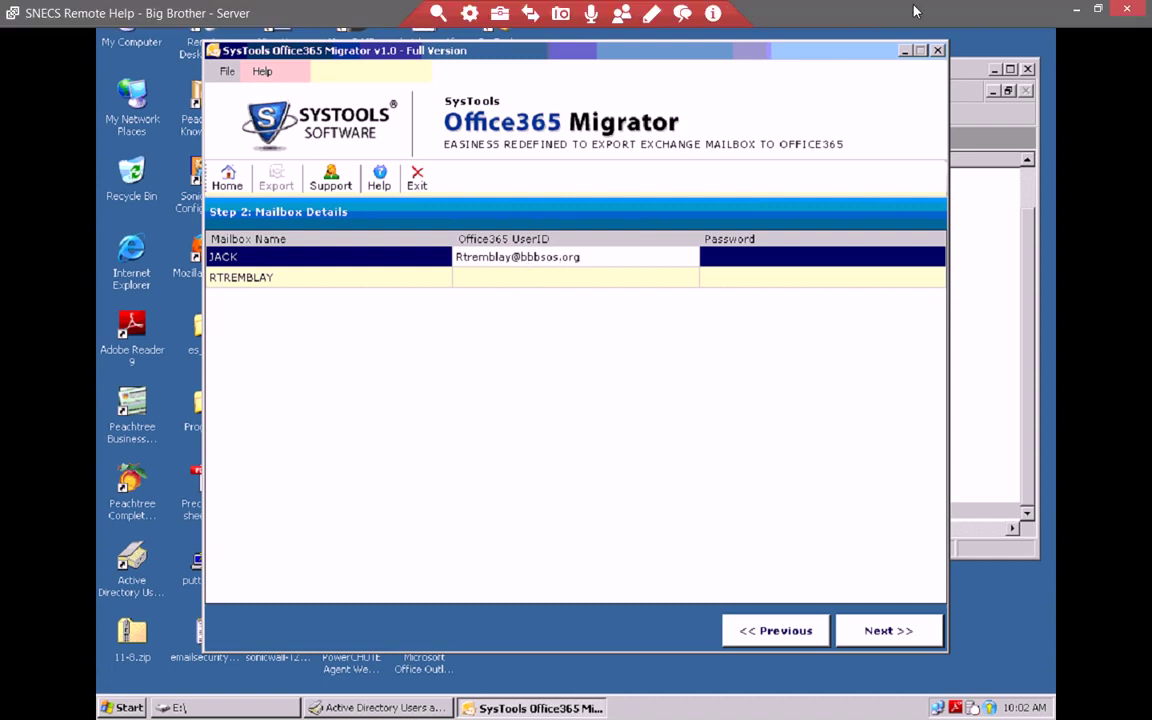
Change another active user's user name domain to bbbsos.onmicrosoft.com and save.
click(873, 12)
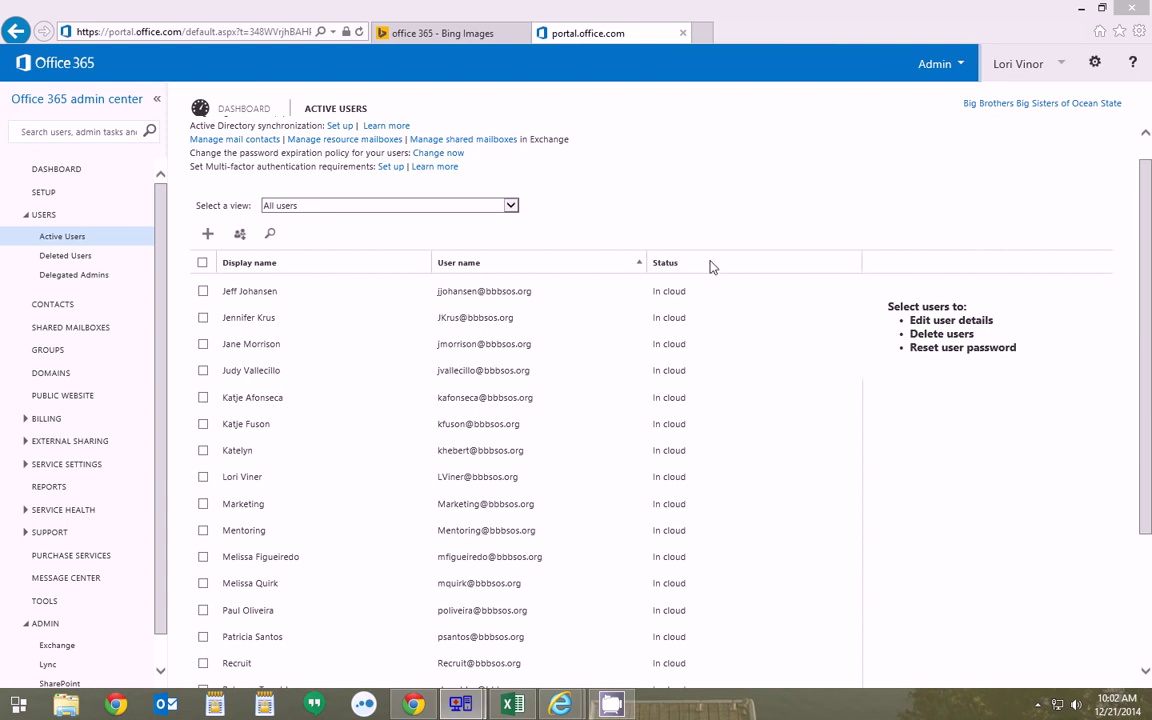
click(804, 530)
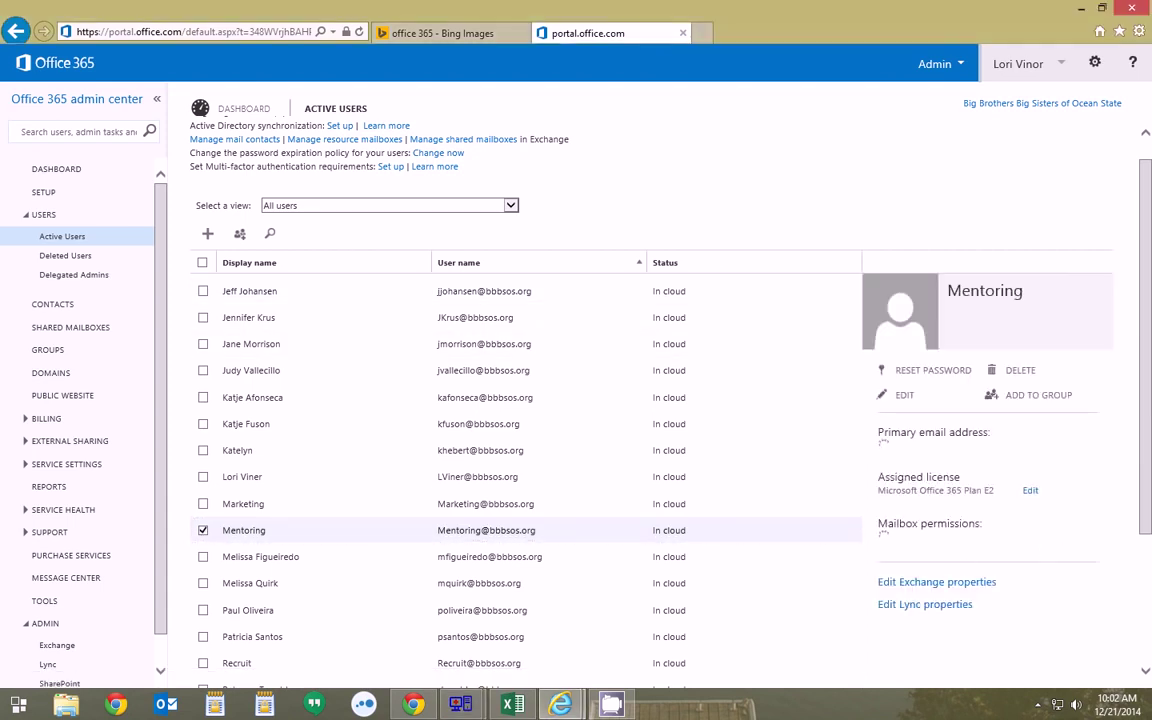
scroll(1140, 489, down, 2)
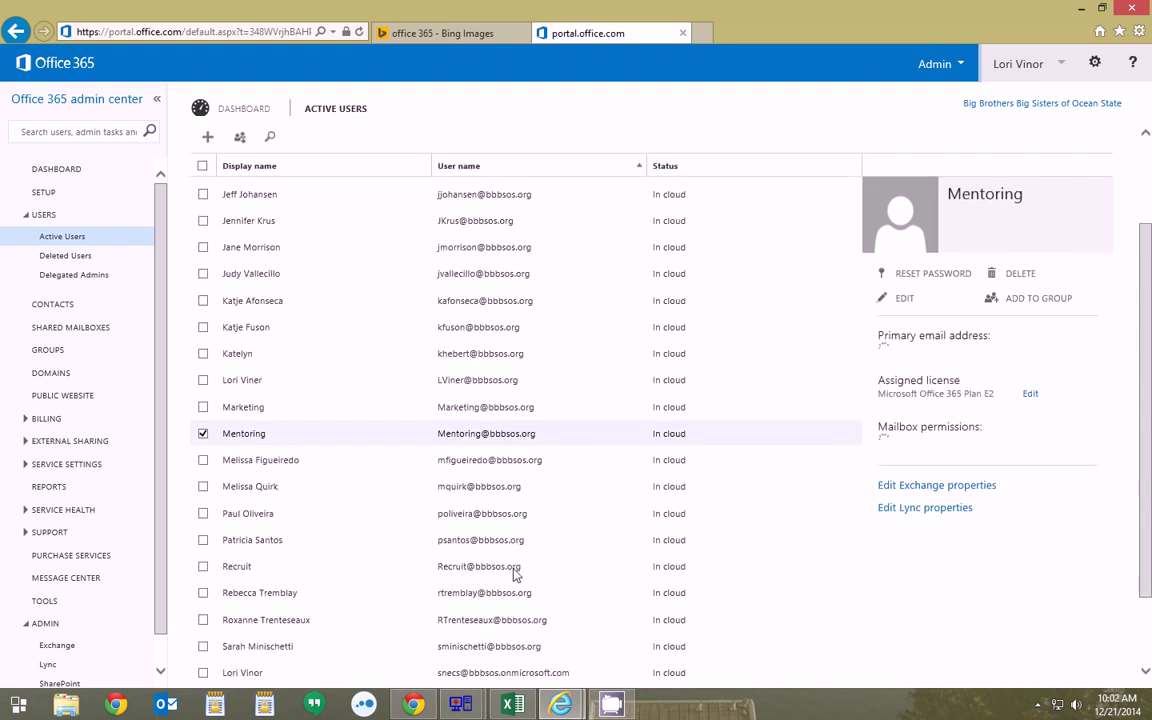
click(522, 596)
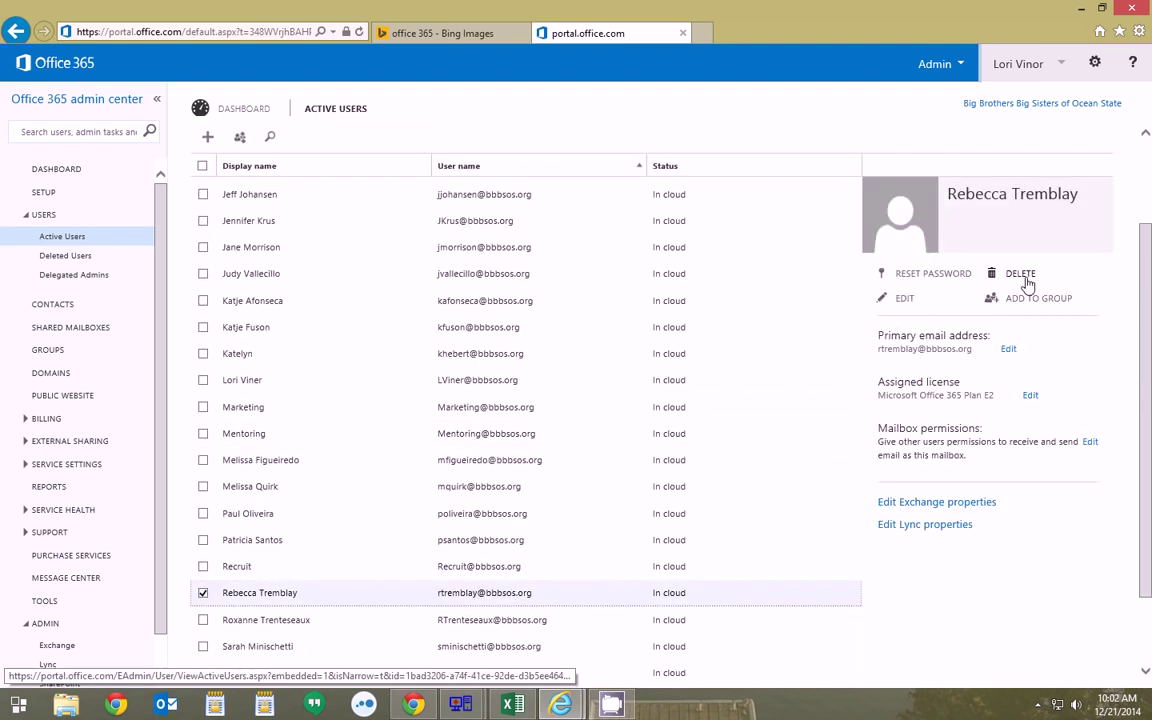
click(904, 300)
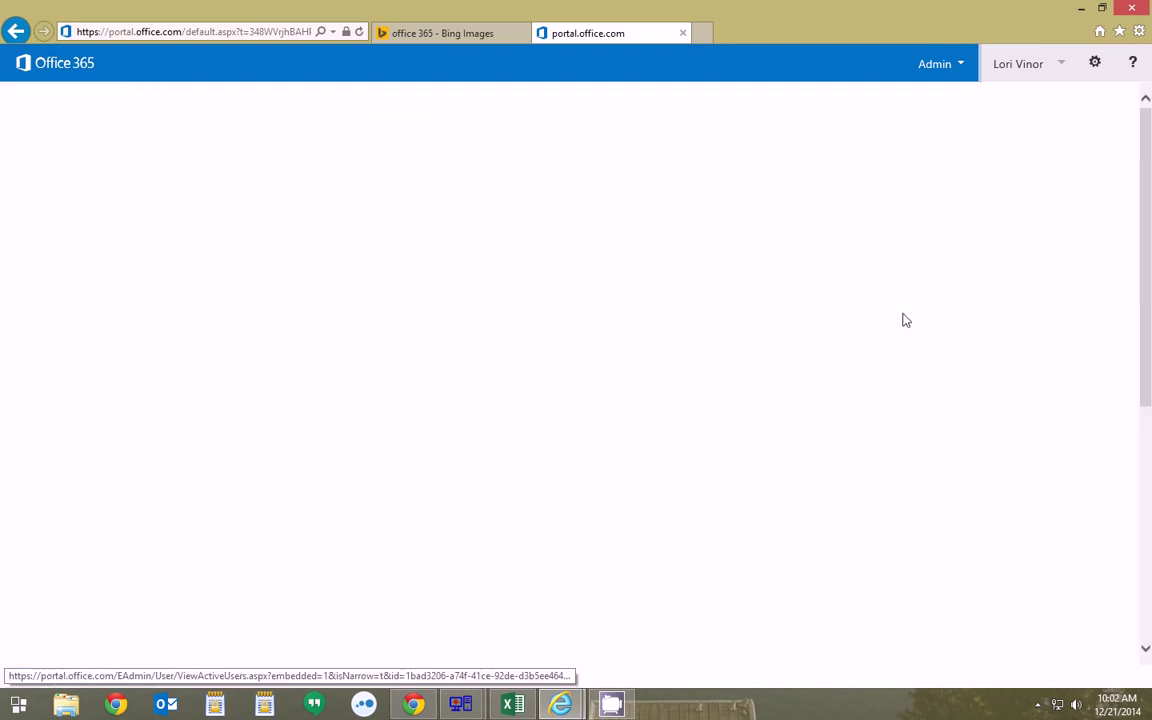
click(514, 413)
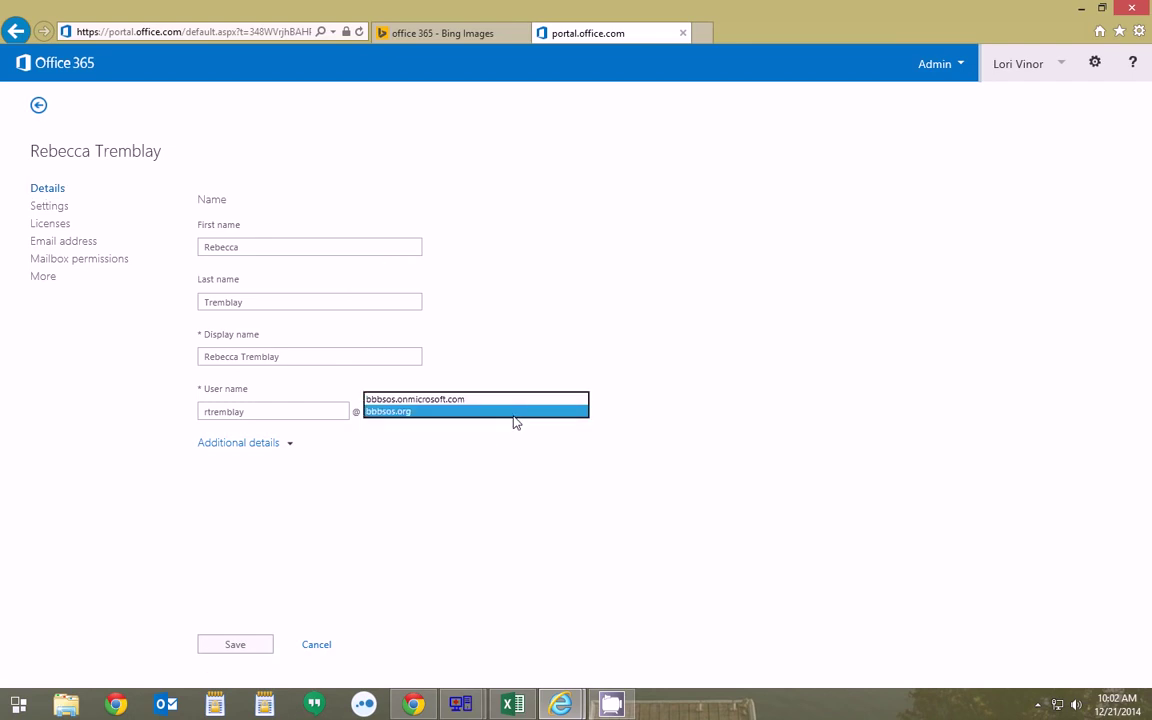
click(438, 401)
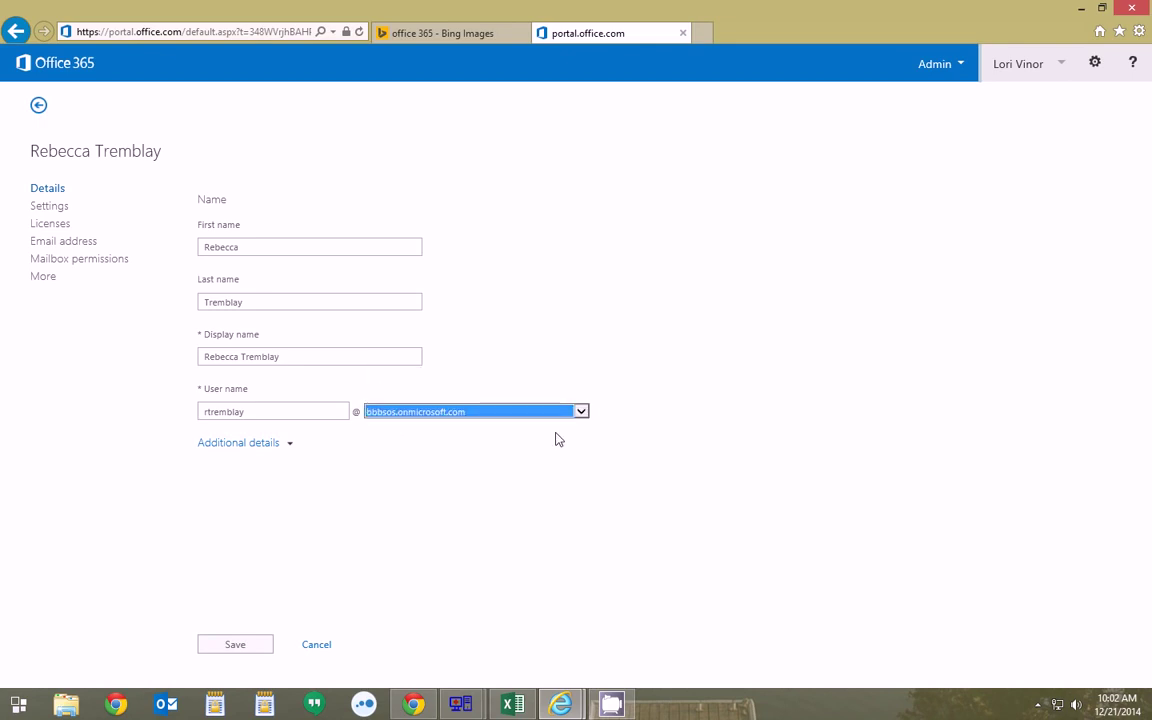
click(236, 646)
key(alt+Tab)
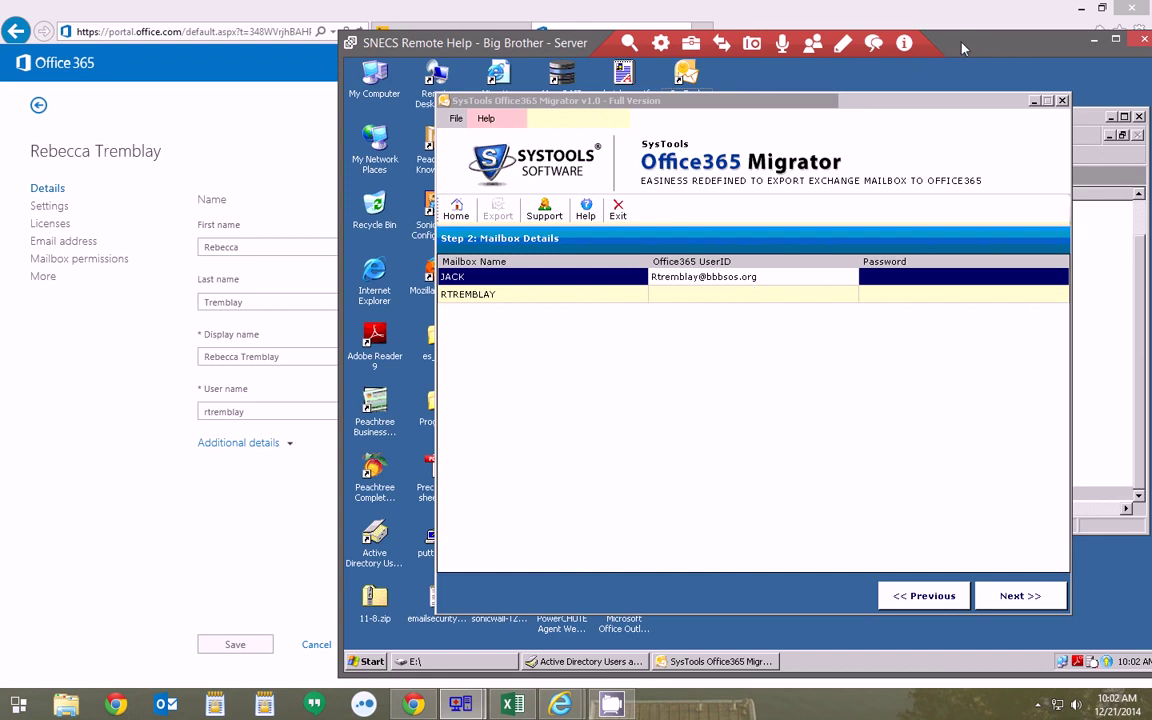
Set that user's name domain back to bbbsos.org and save the details.
drag(865, 38, 755, 48)
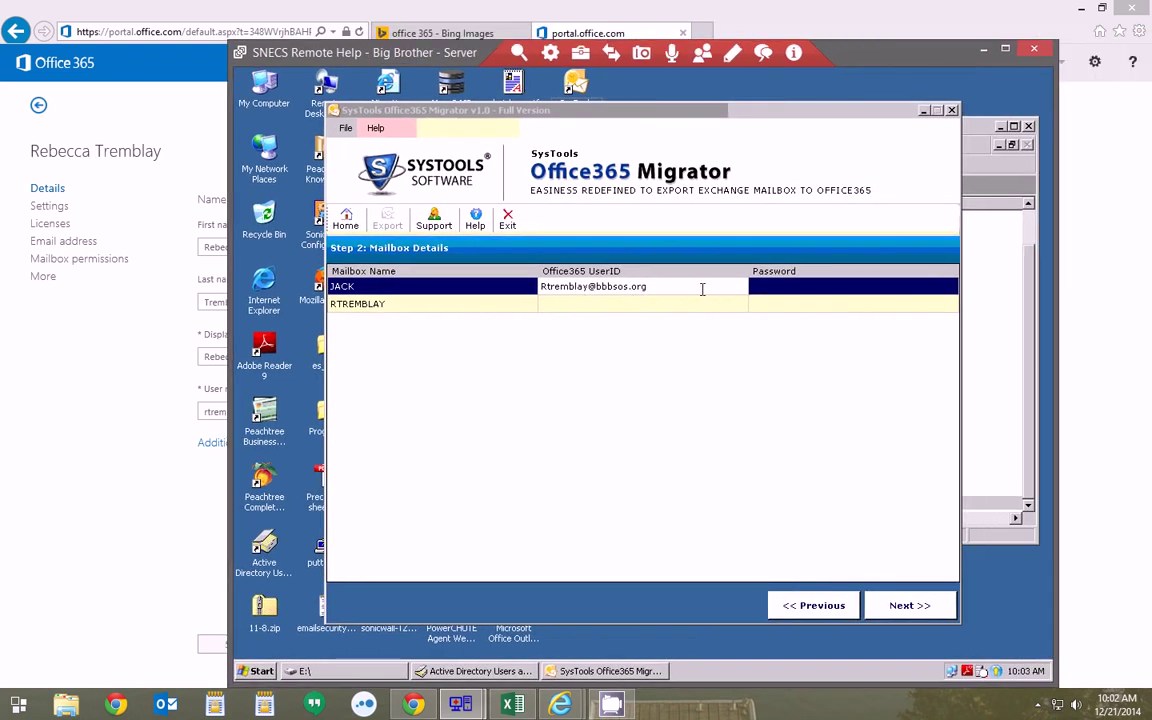
click(983, 48)
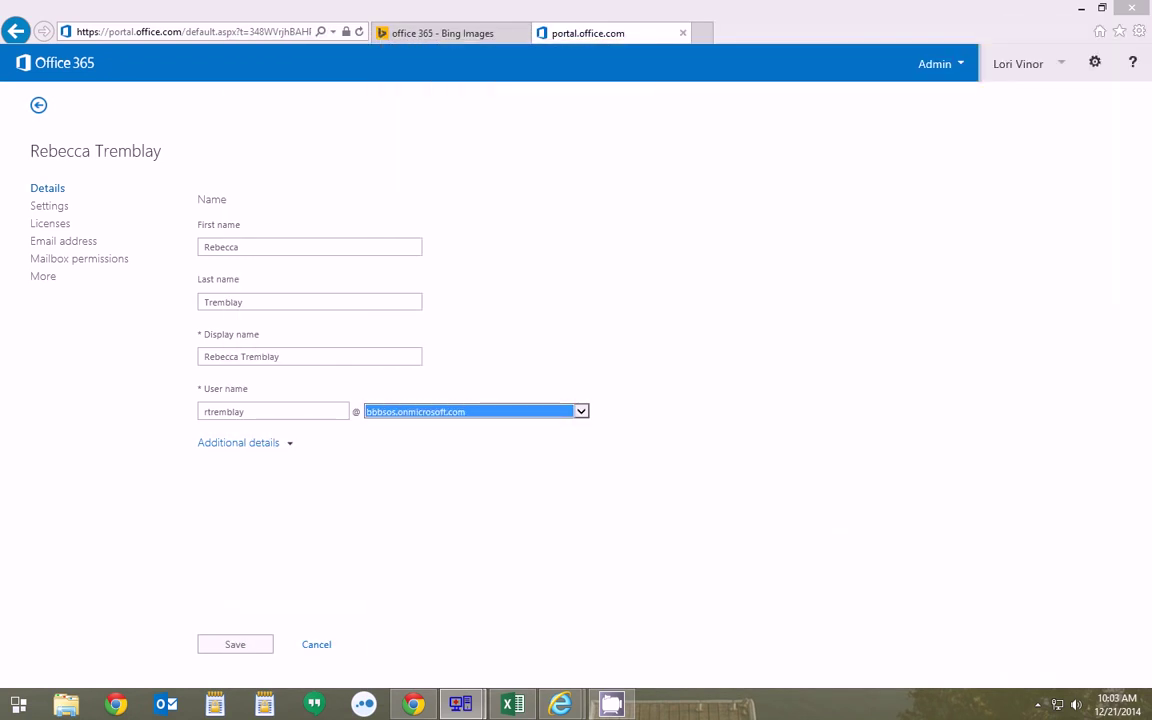
click(581, 411)
click(401, 427)
click(316, 646)
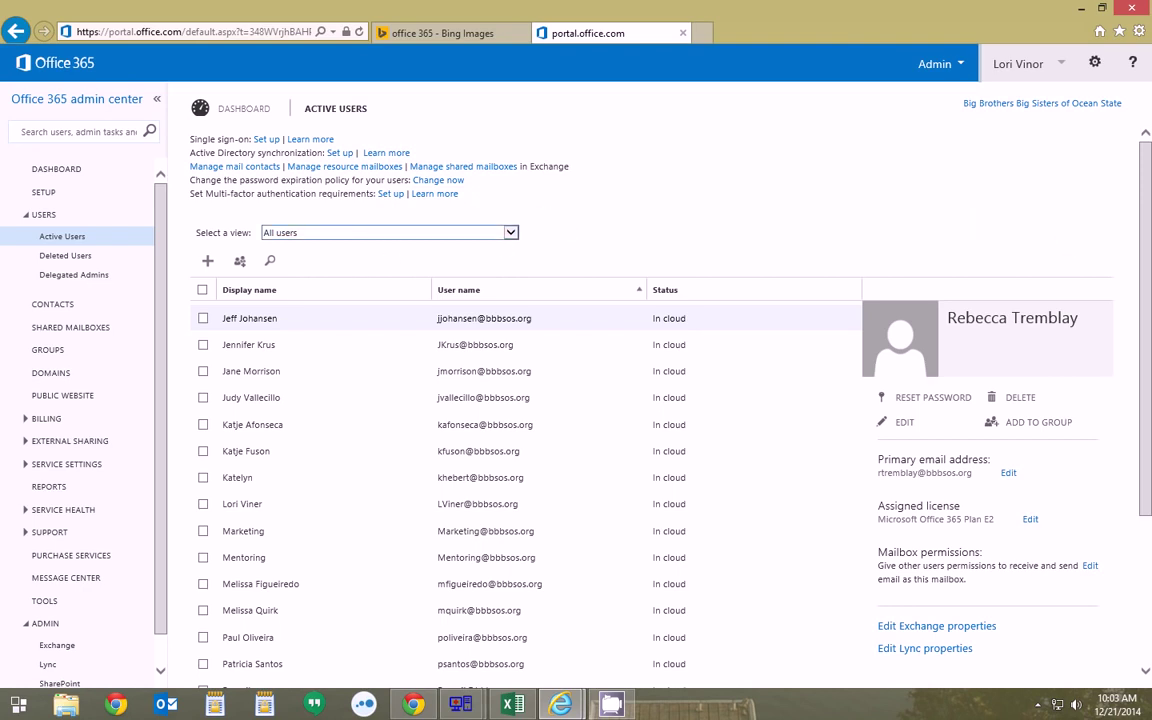
Slide the SNECS Remote Help window out of view to reveal the Active Users list.
click(611, 705)
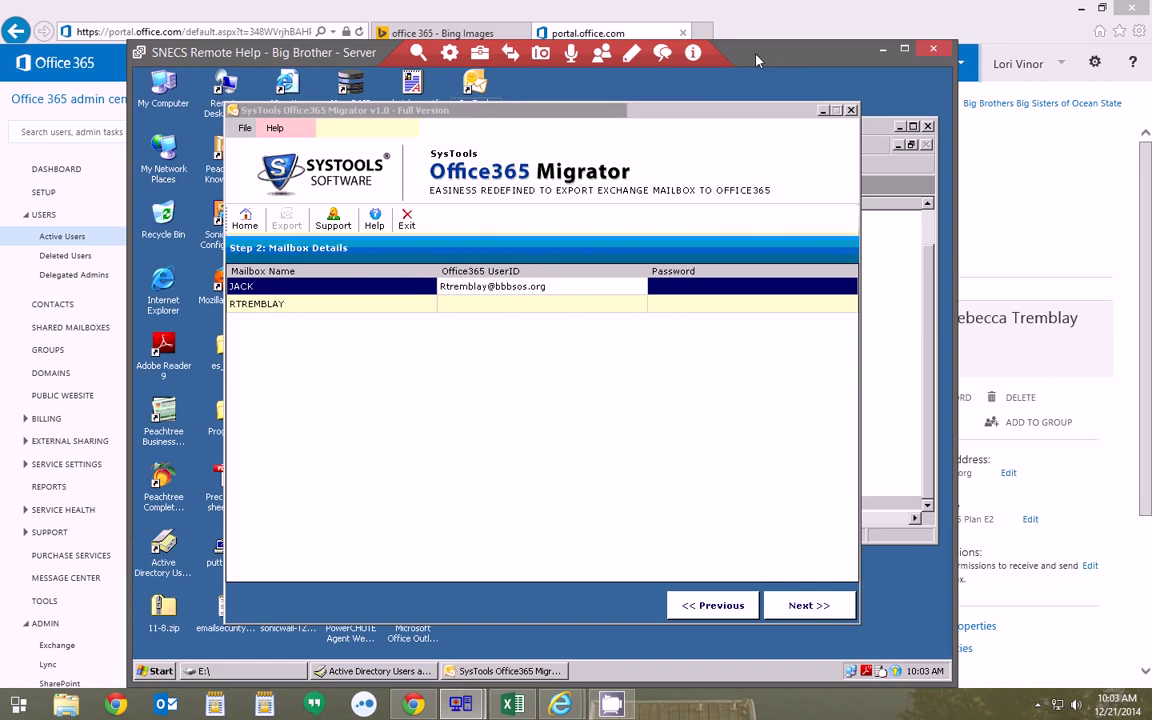
drag(680, 48, 873, 57)
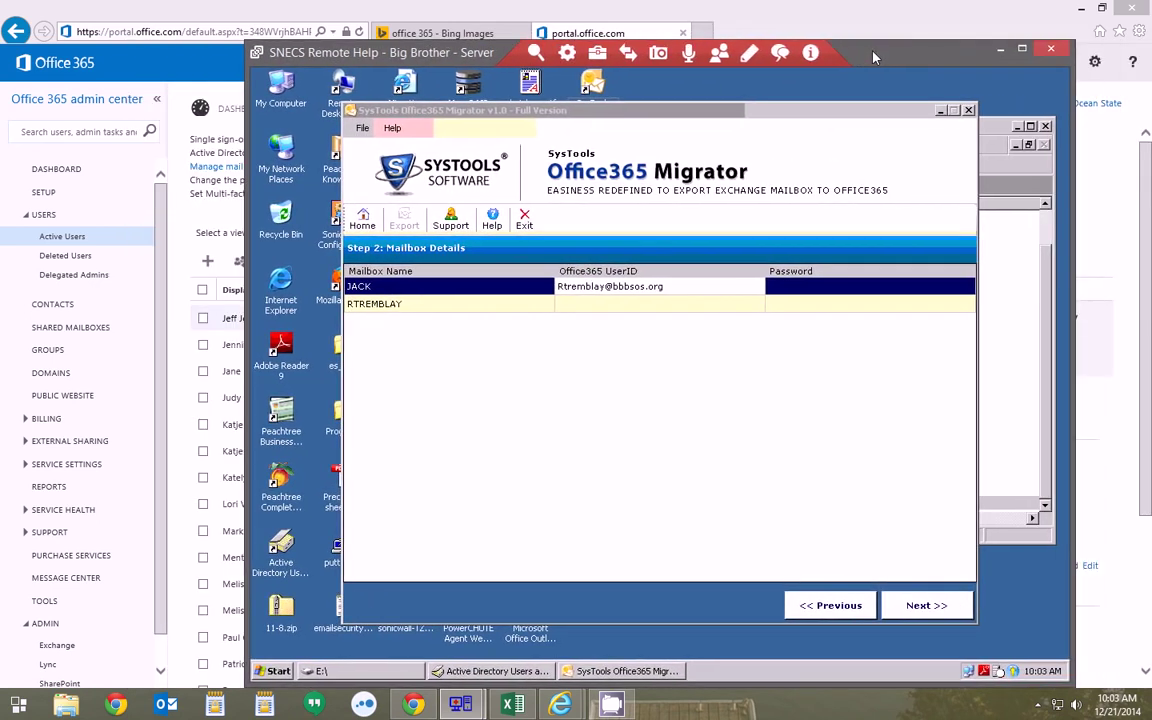
drag(873, 57, 1151, 56)
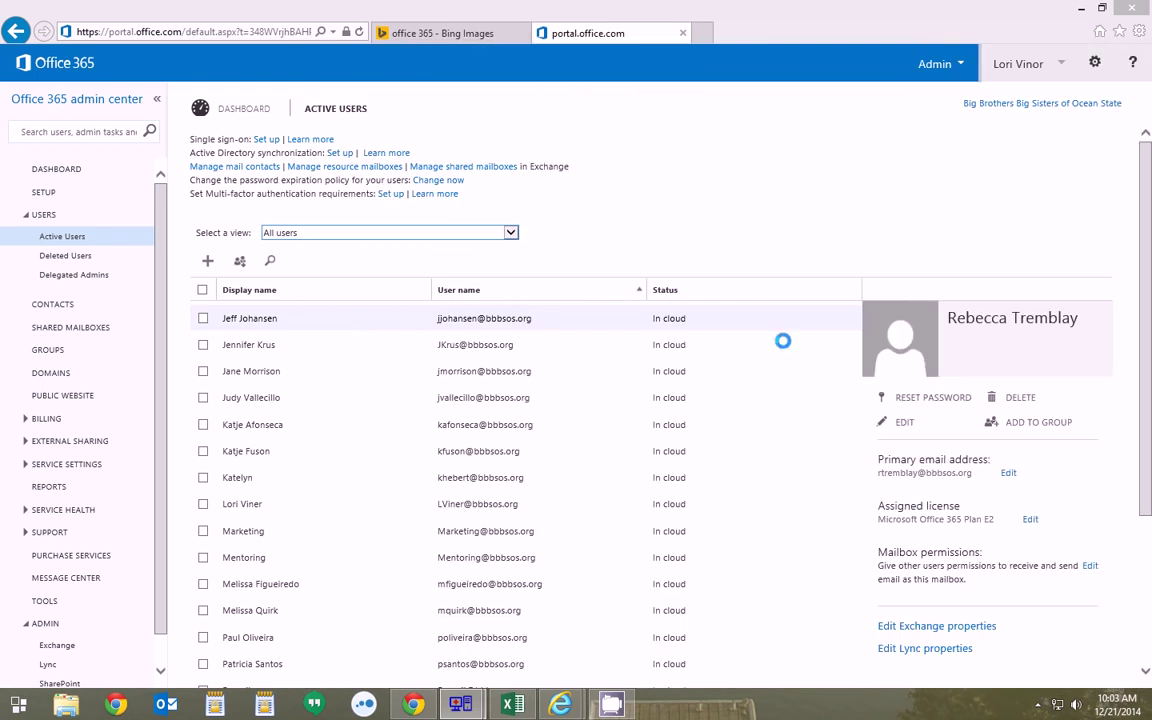
Check the domain list in a bulk edit of all Active Users unchanged, then return to the migrator.
click(202, 289)
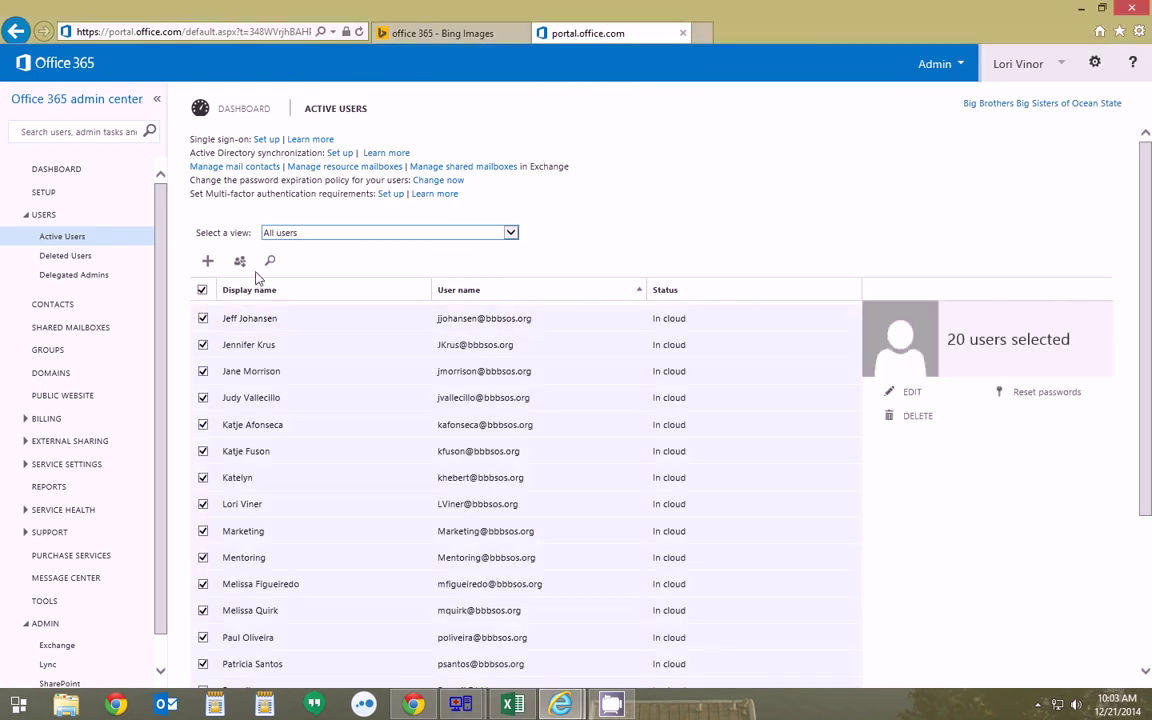
click(916, 393)
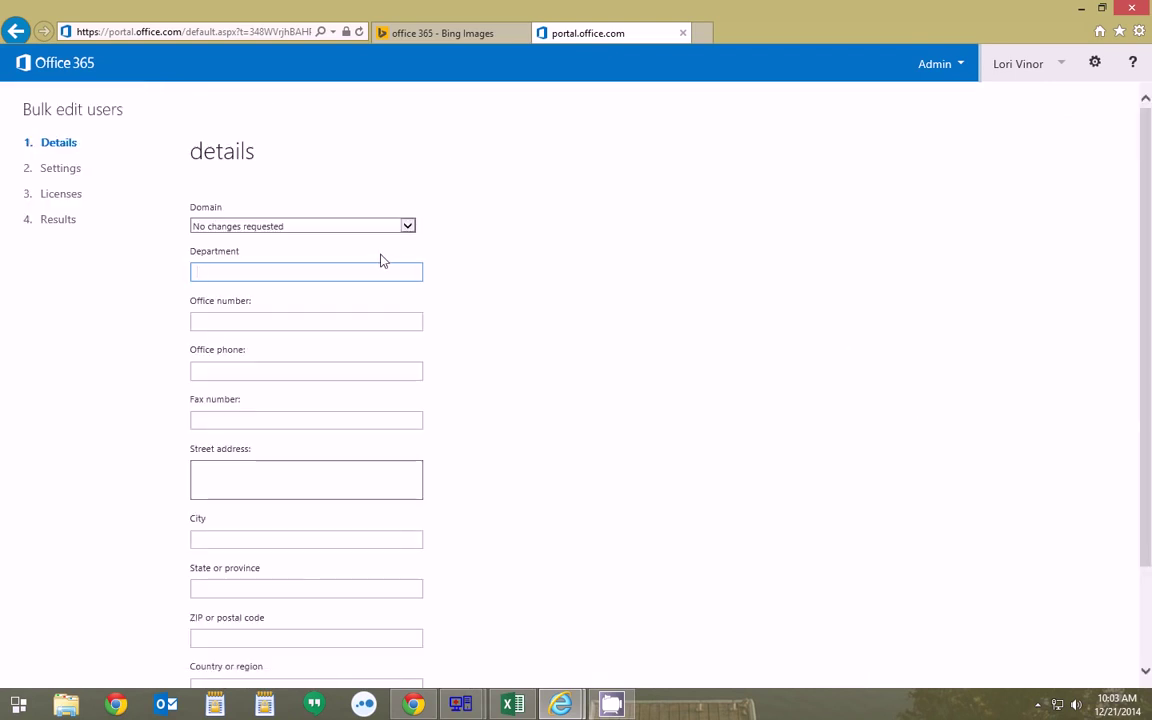
click(406, 228)
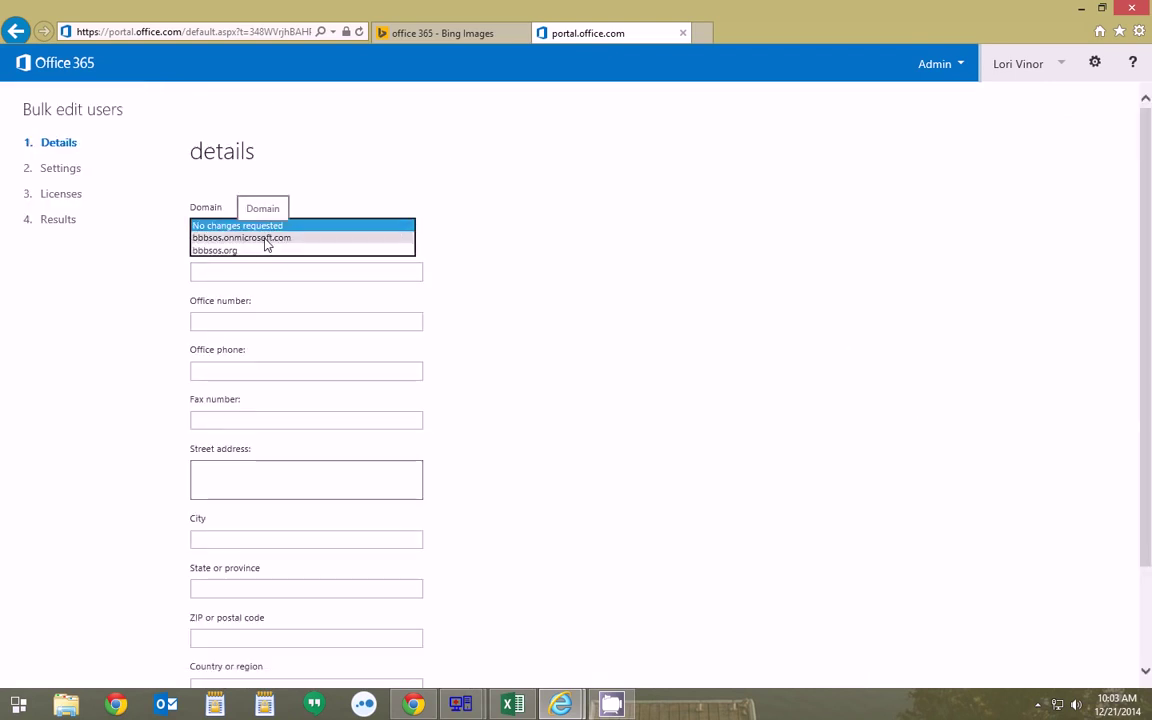
click(1146, 300)
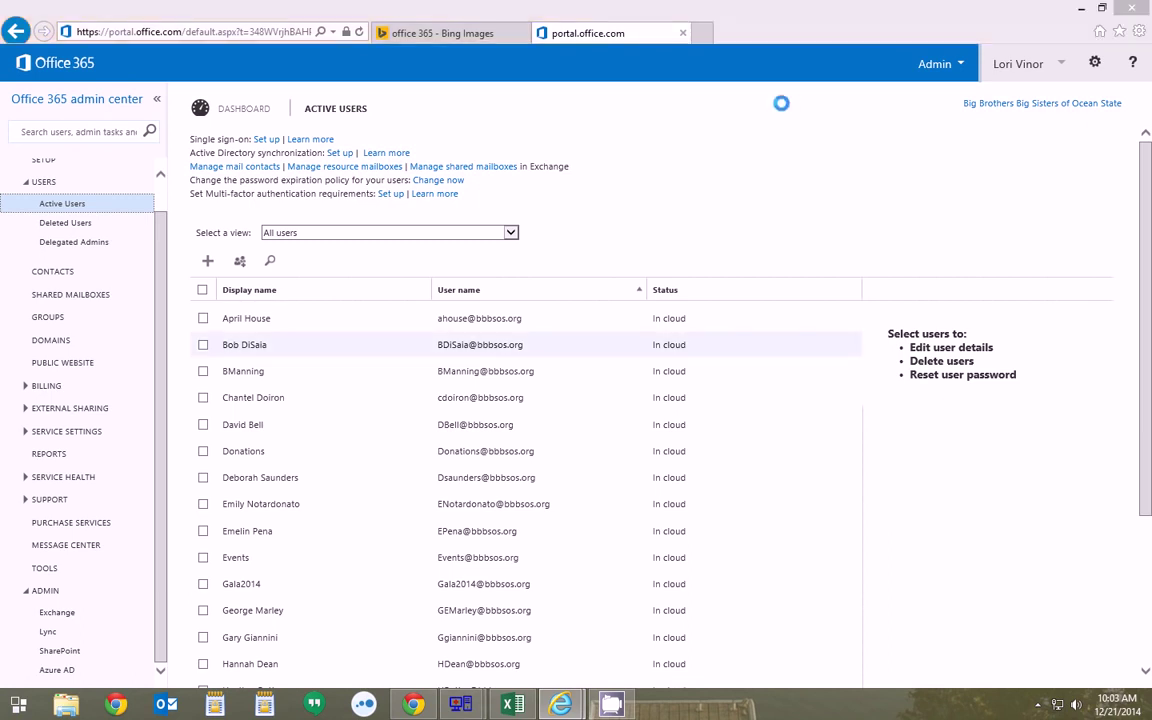
key(alt+Tab)
drag(728, 108, 734, 74)
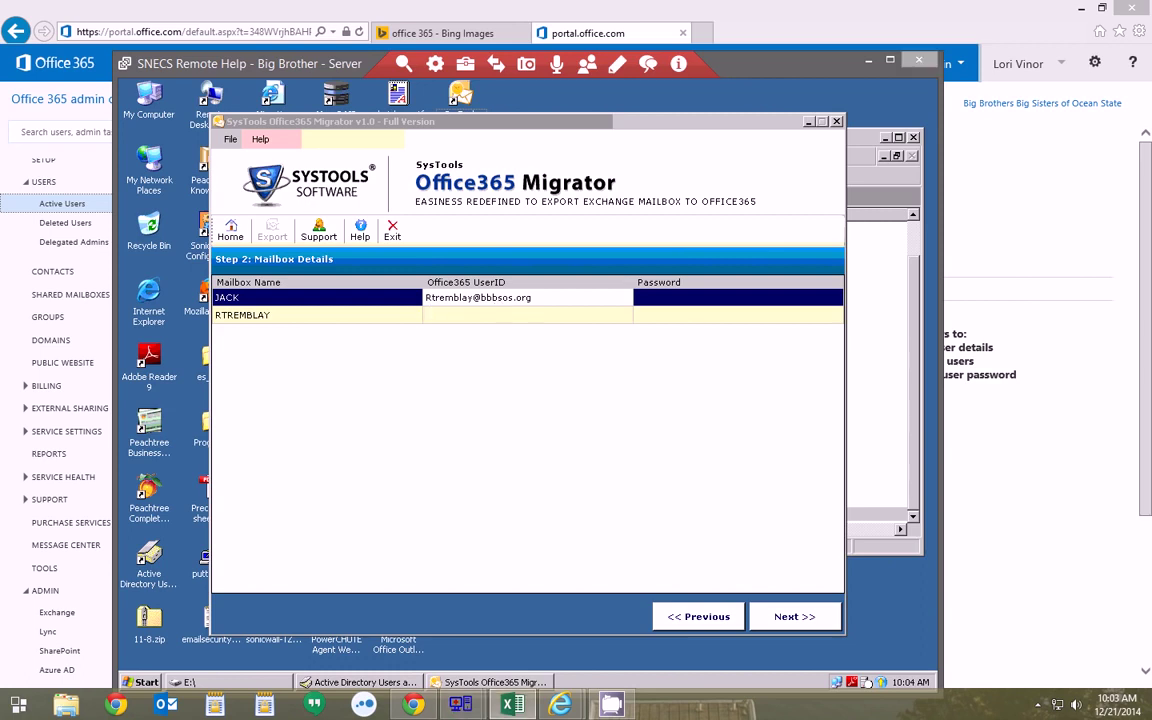
Enter passwords for both mailbox rows and paste the second row's Office 365 user ID.
click(672, 301)
click(657, 299)
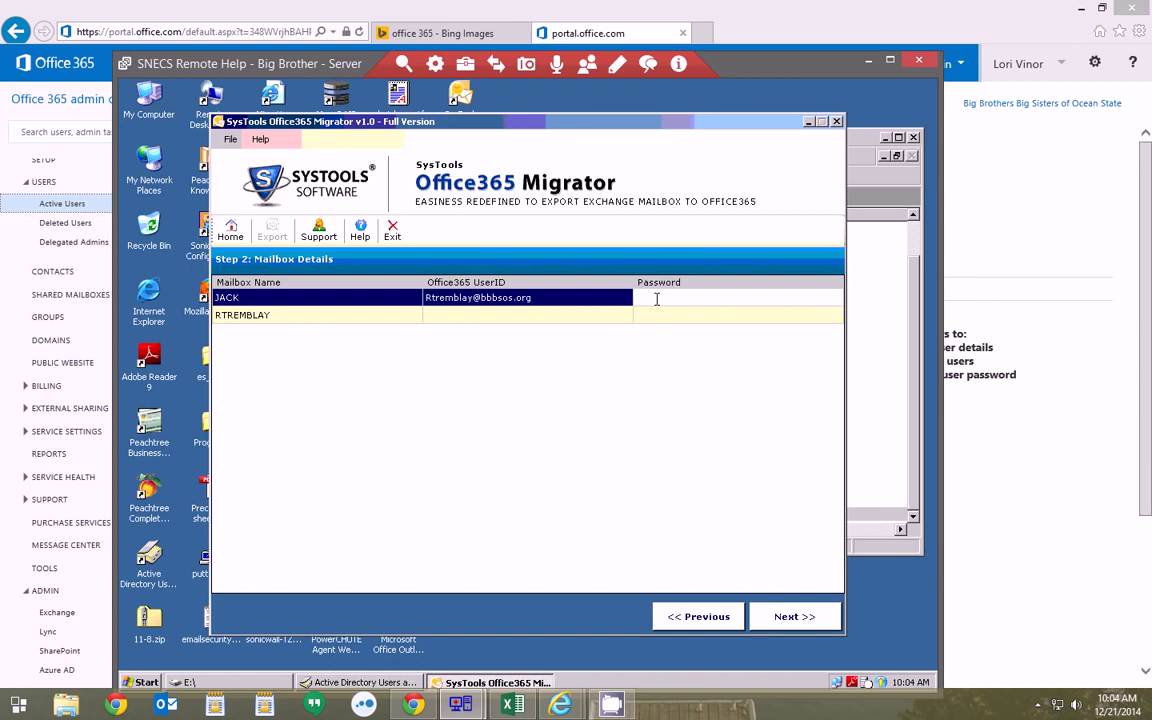
key(ctrl+v)
click(657, 320)
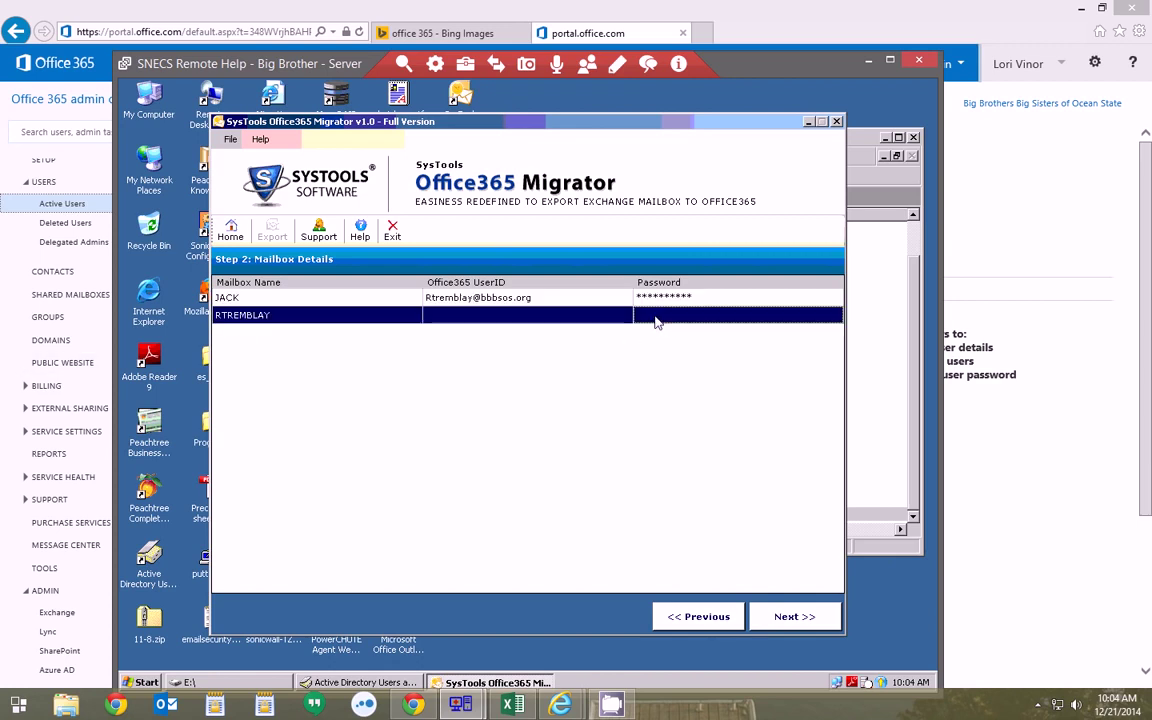
click(657, 320)
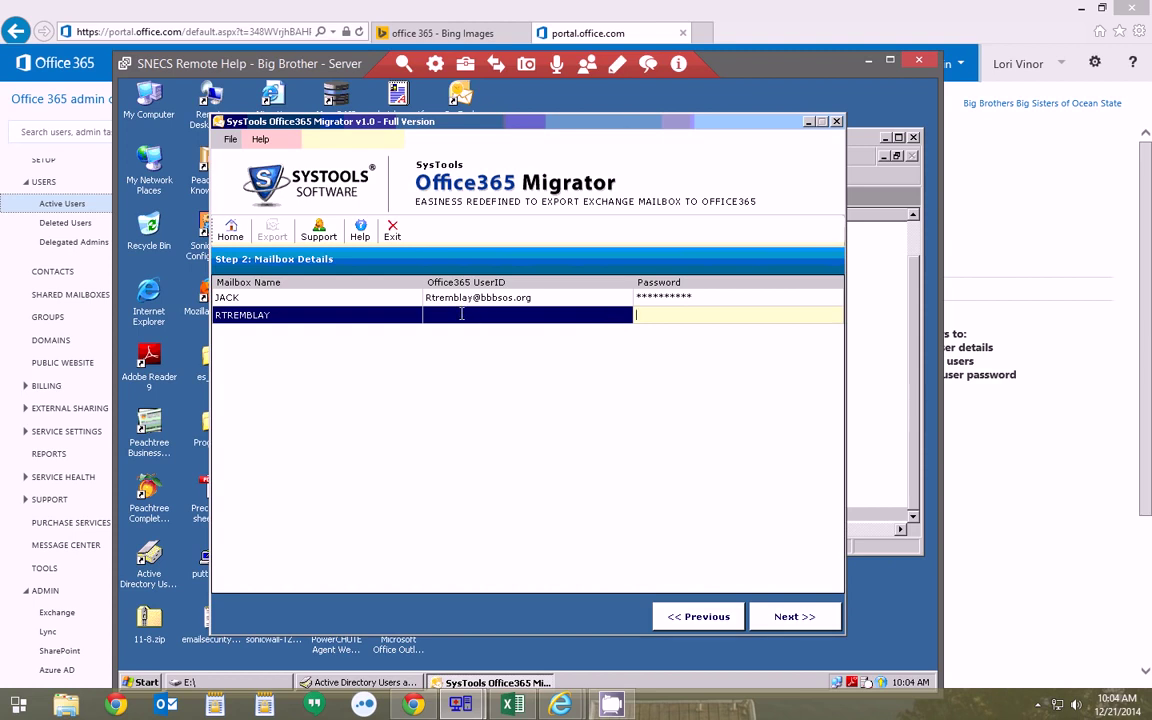
text(a)
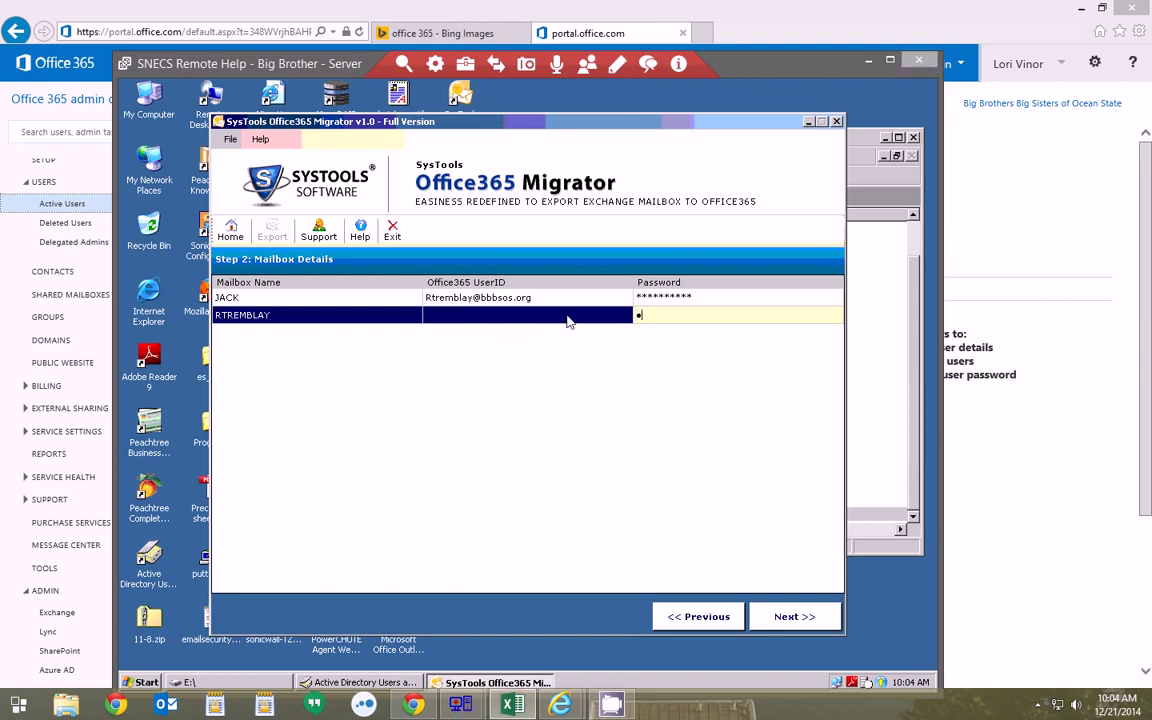
click(516, 320)
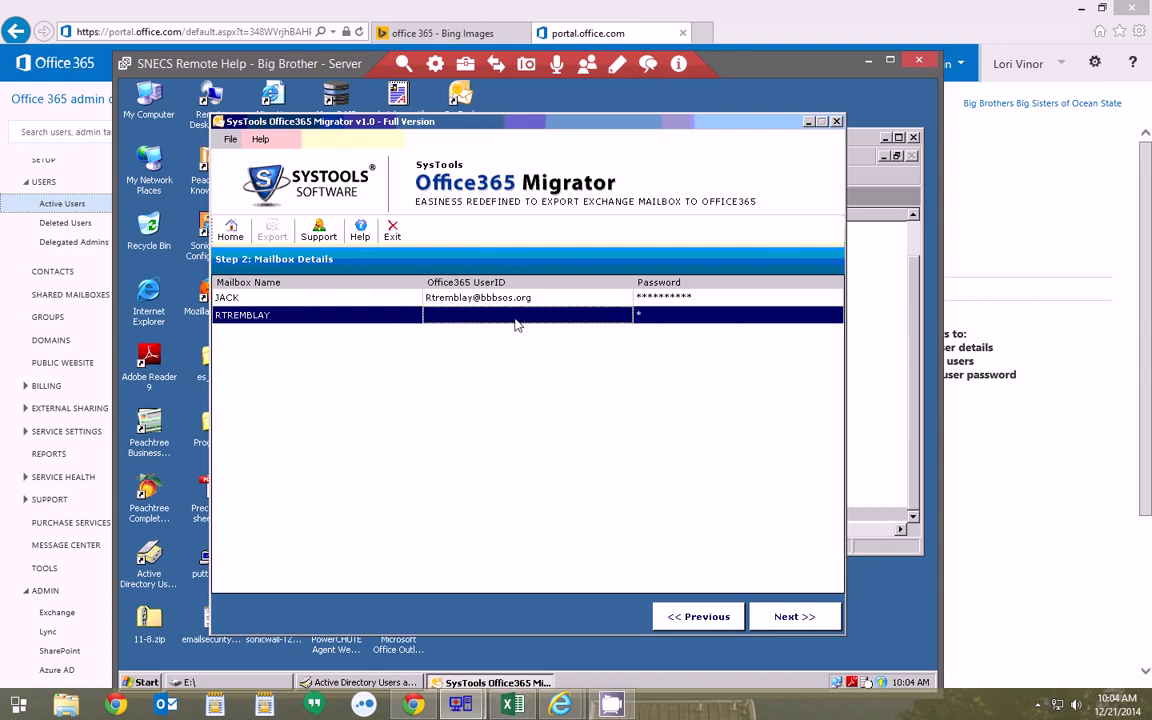
key(ctrl+v)
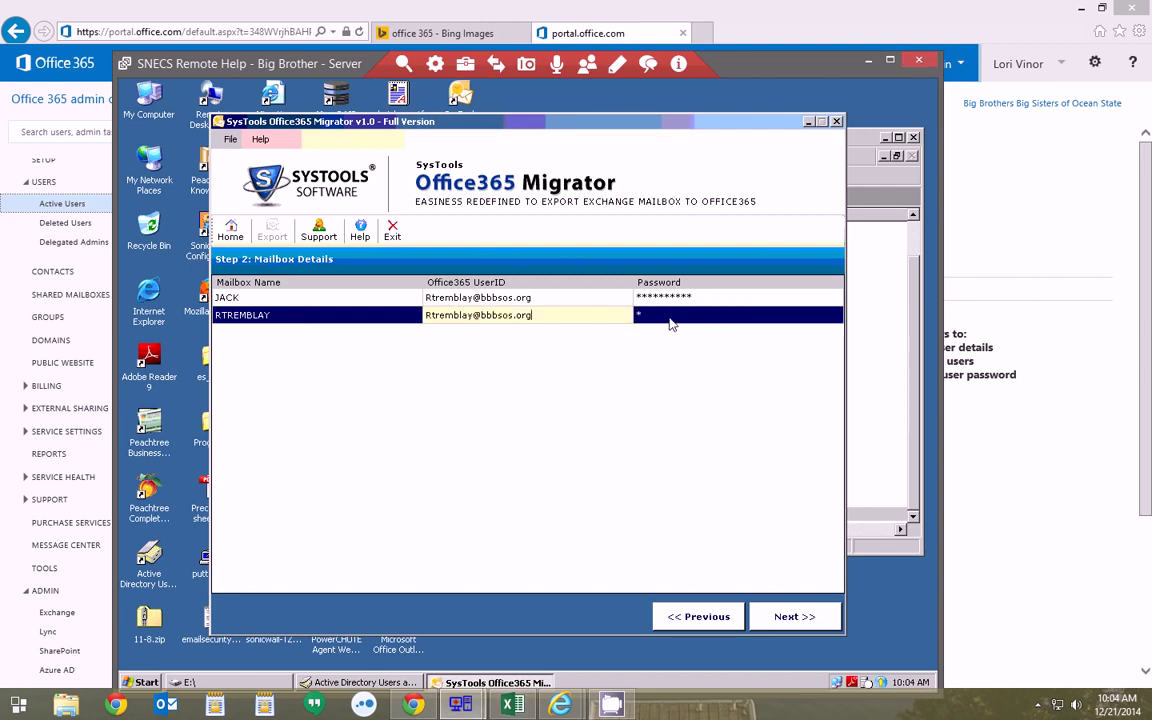
key(Return)
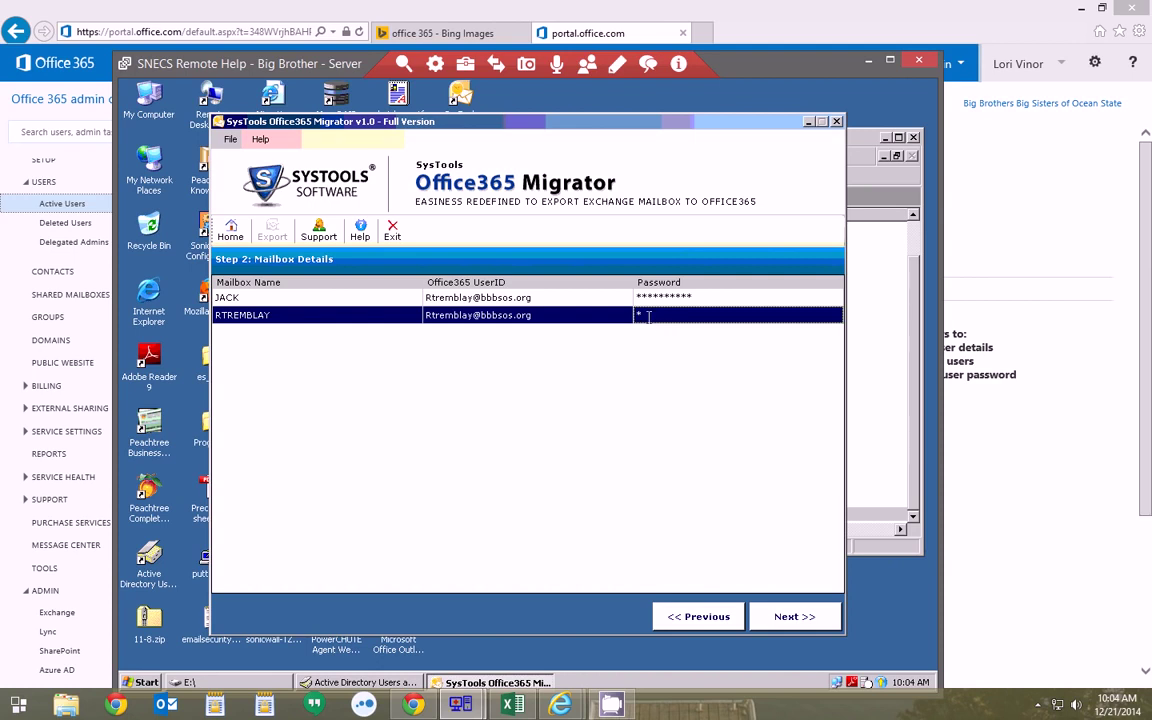
click(648, 316)
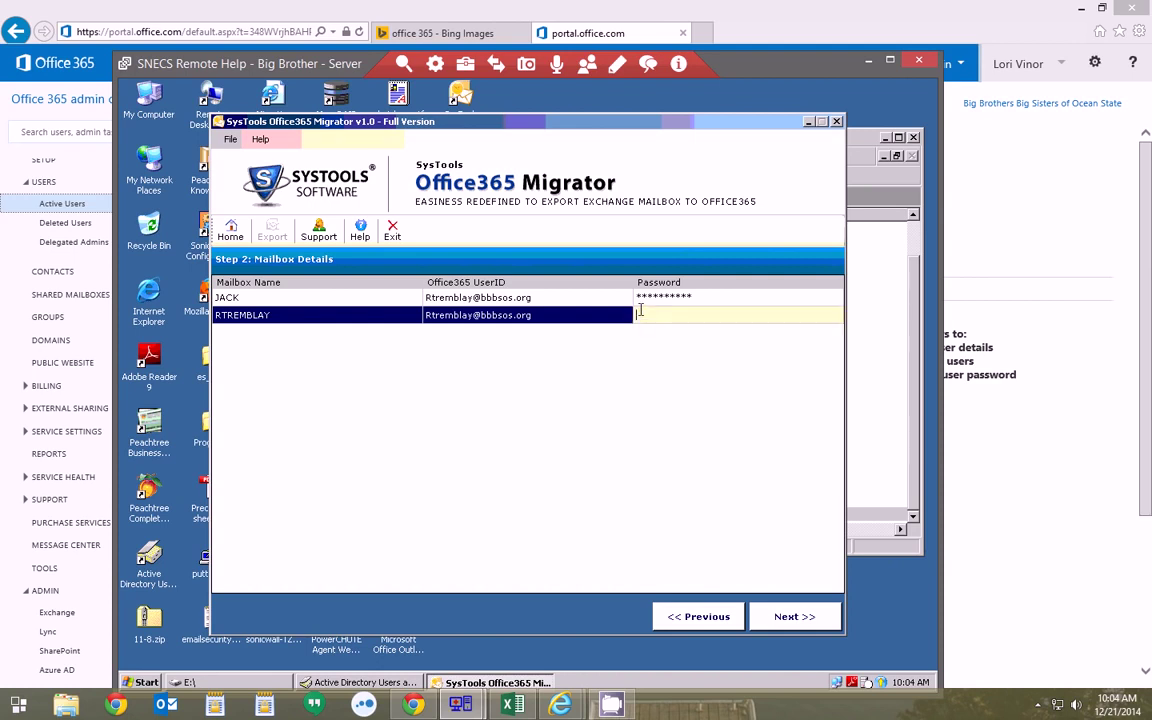
key(ctrl+v)
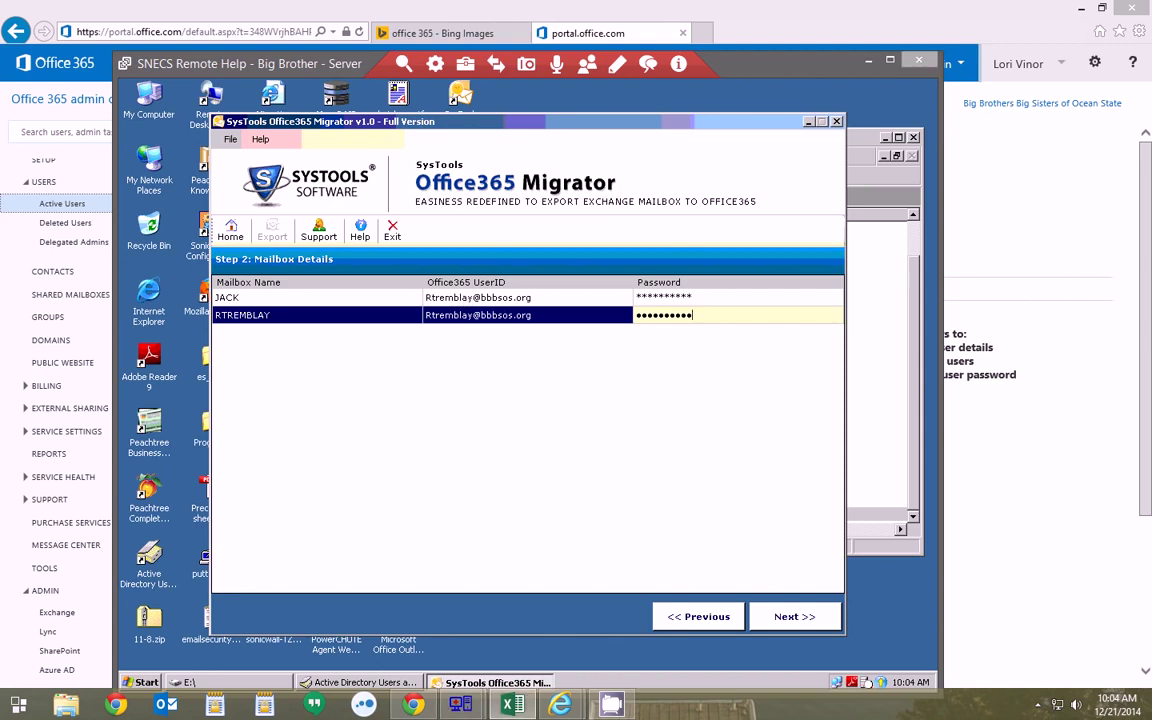
click(540, 300)
Replace the first row's user ID with its own address and re-enter its password.
click(557, 297)
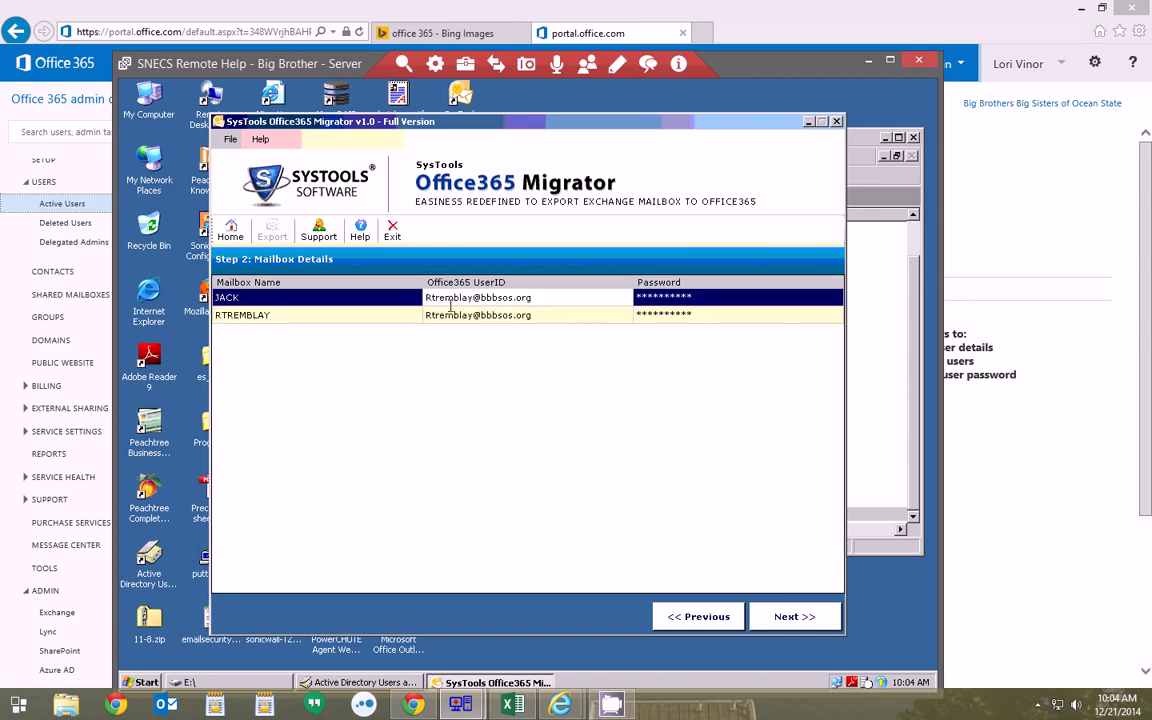
key(ctrl+a)
key(ctrl+v)
click(705, 309)
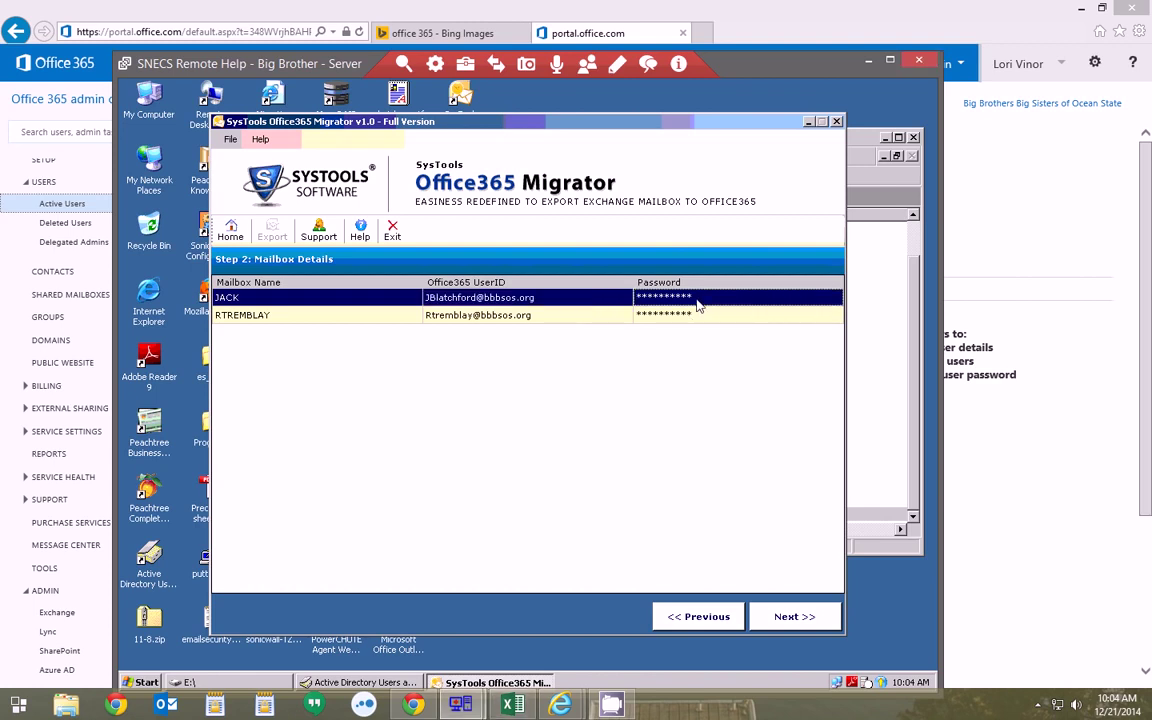
click(704, 298)
drag(690, 298, 626, 298)
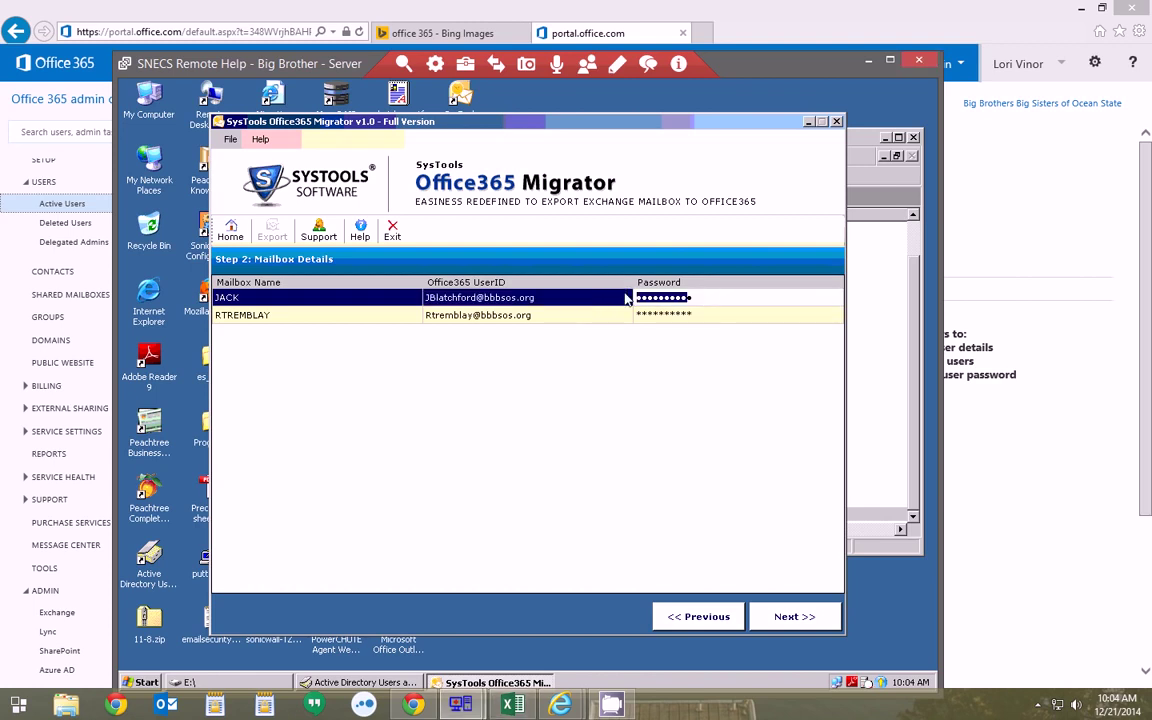
key(ctrl+v)
key(ctrl+a)
key(BackSpace)
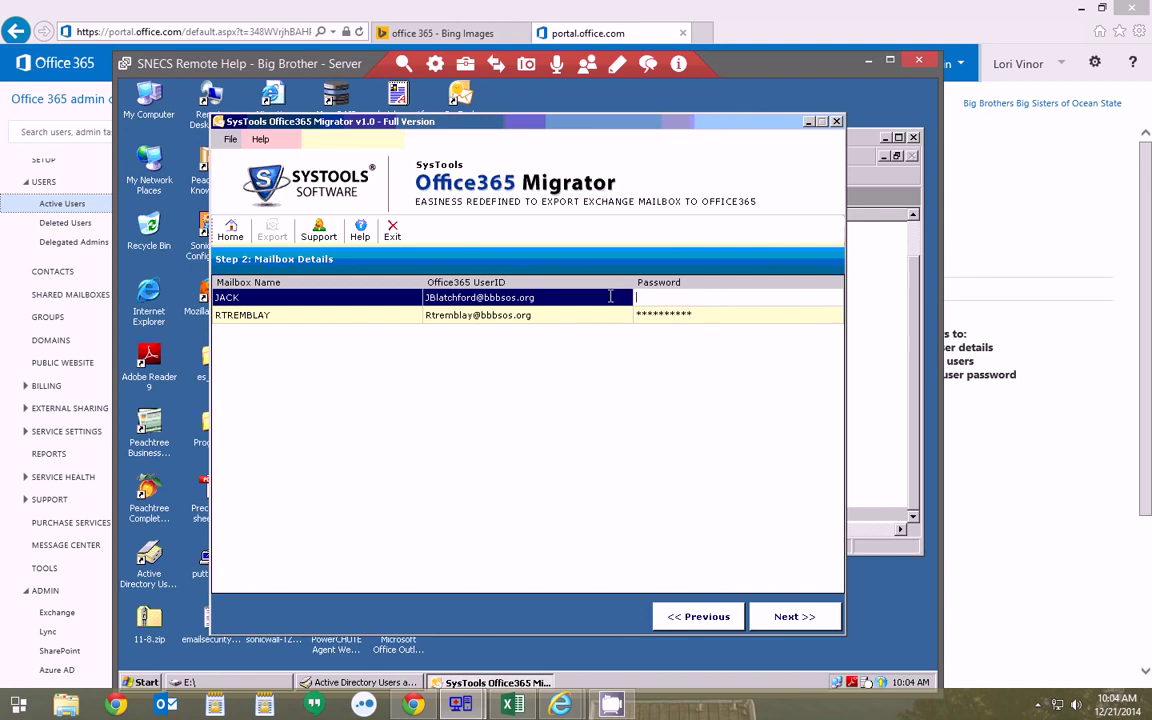
key(ctrl+v)
Continue to Step 3 with Emails, Contacts, Calendars, Tasks and Notes all ticked.
click(796, 618)
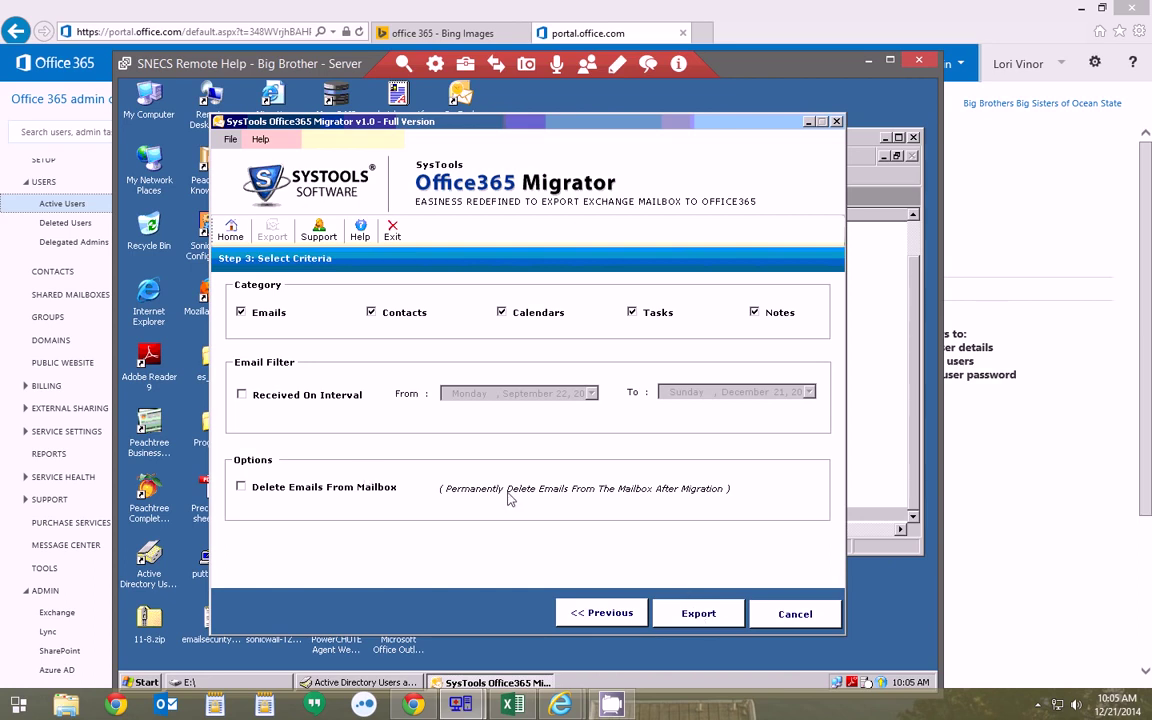
Export both mailboxes to Office 365, ending with both marked Error.
click(712, 620)
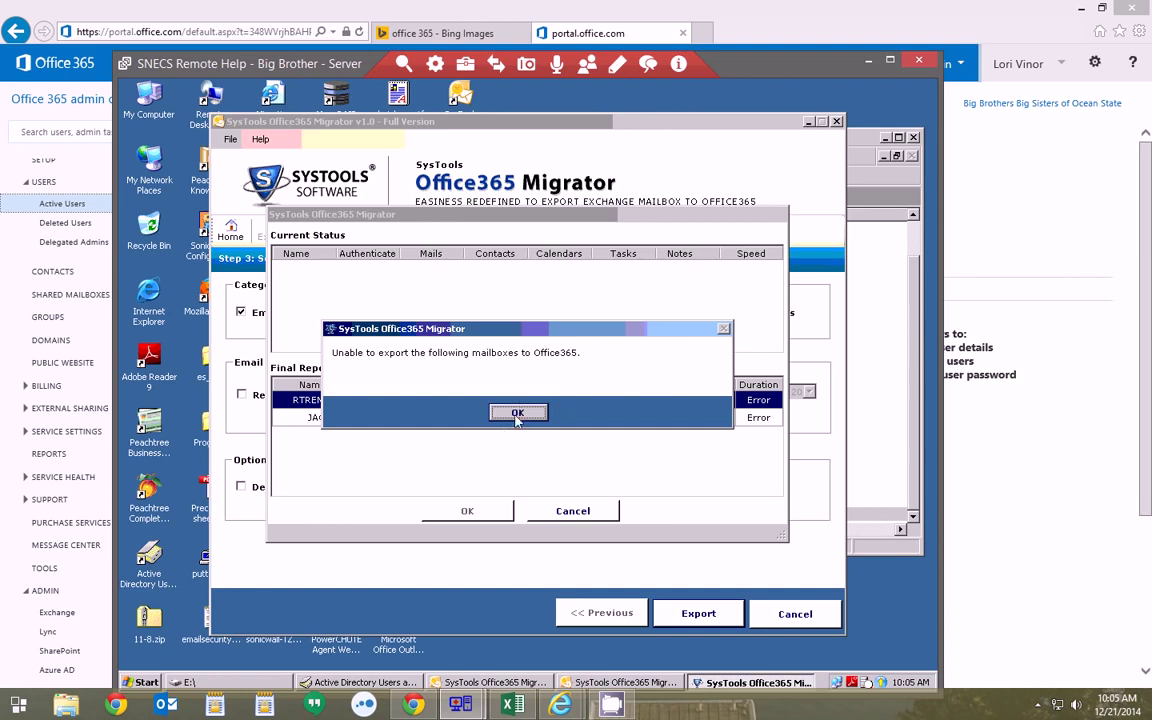
Close the 'Unable to export' message to view the Final Report's errors.
key(Return)
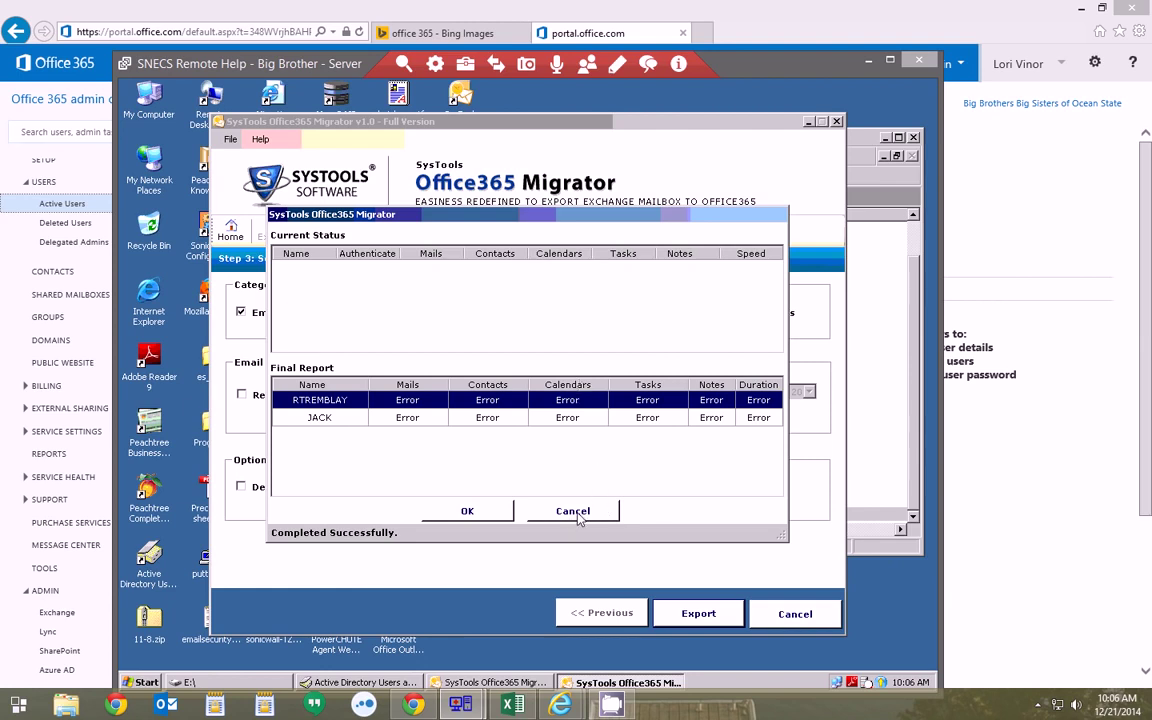
Close the migrator and launch Microsoft Outlook from Start > Programs > Microsoft Office.
click(836, 121)
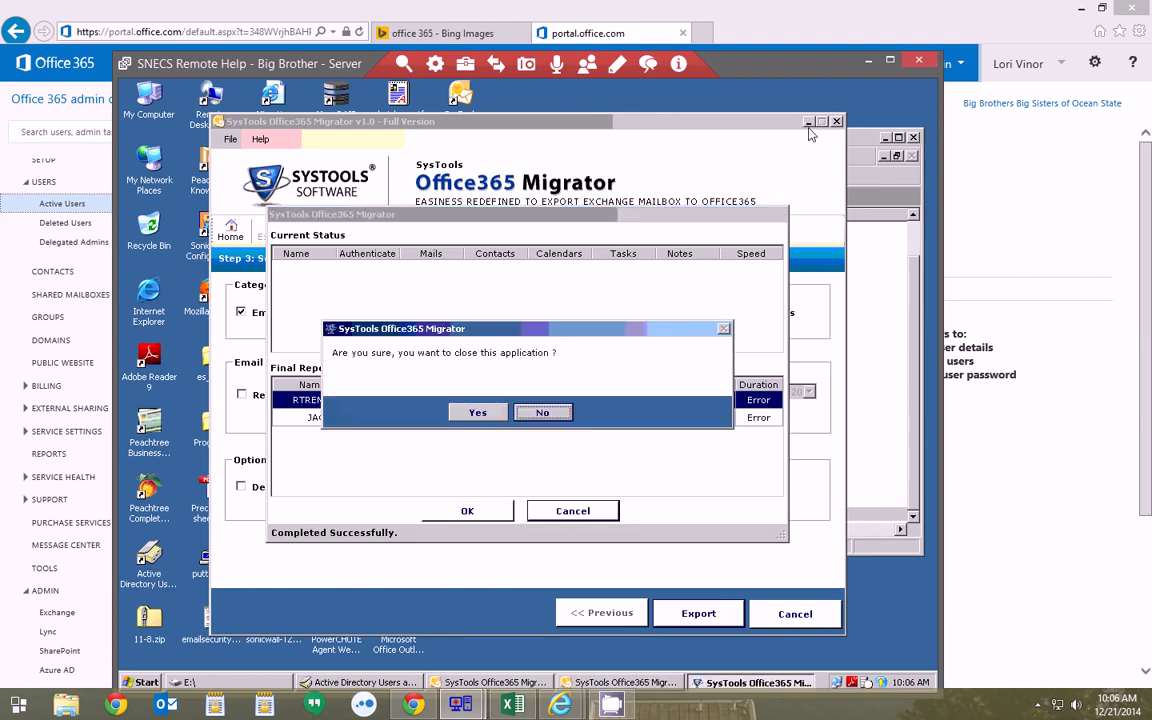
click(480, 418)
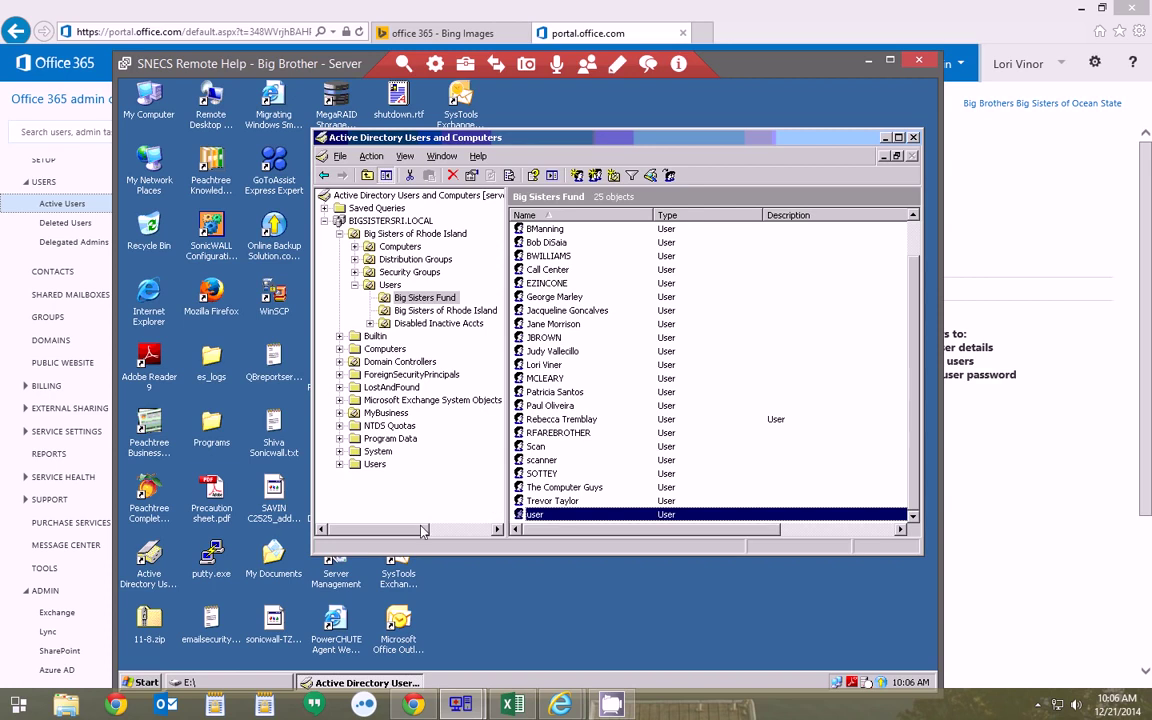
click(145, 682)
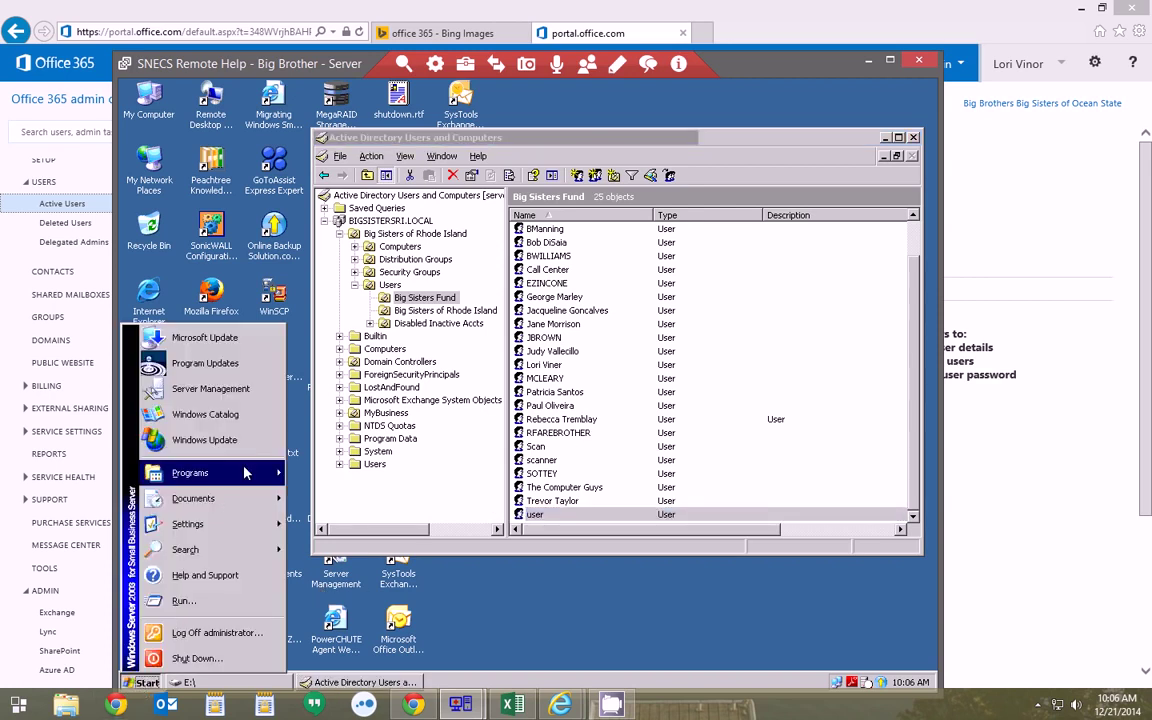
mouse_move(245, 473)
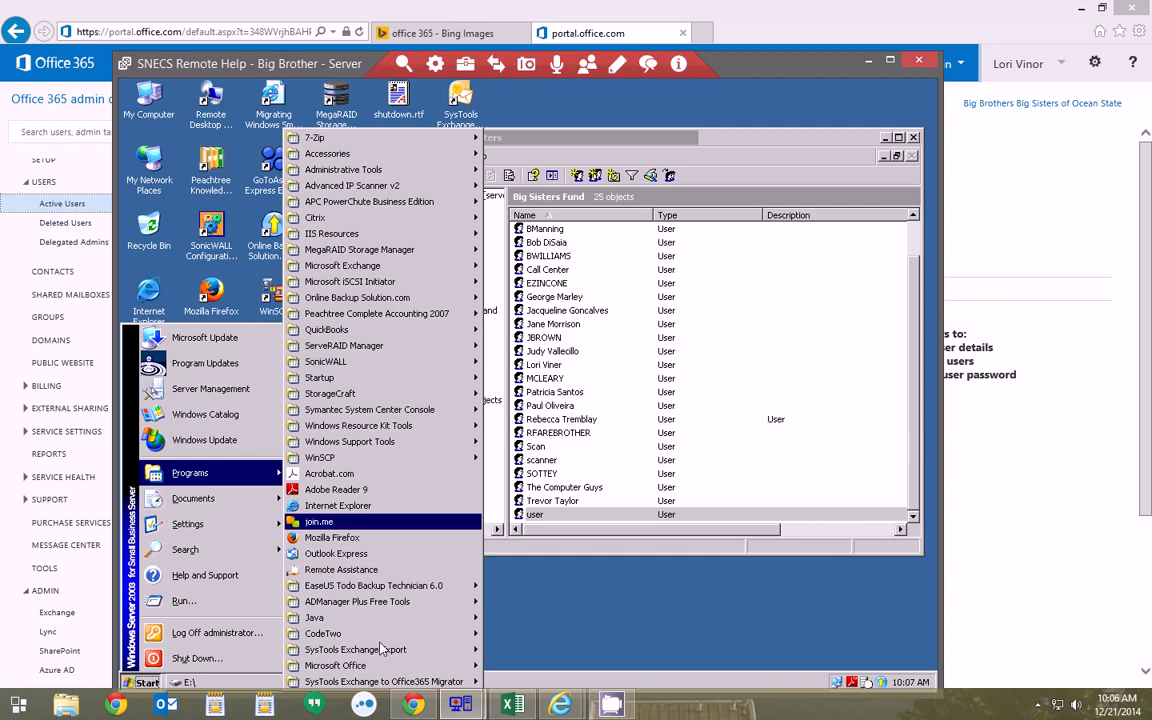
mouse_move(405, 665)
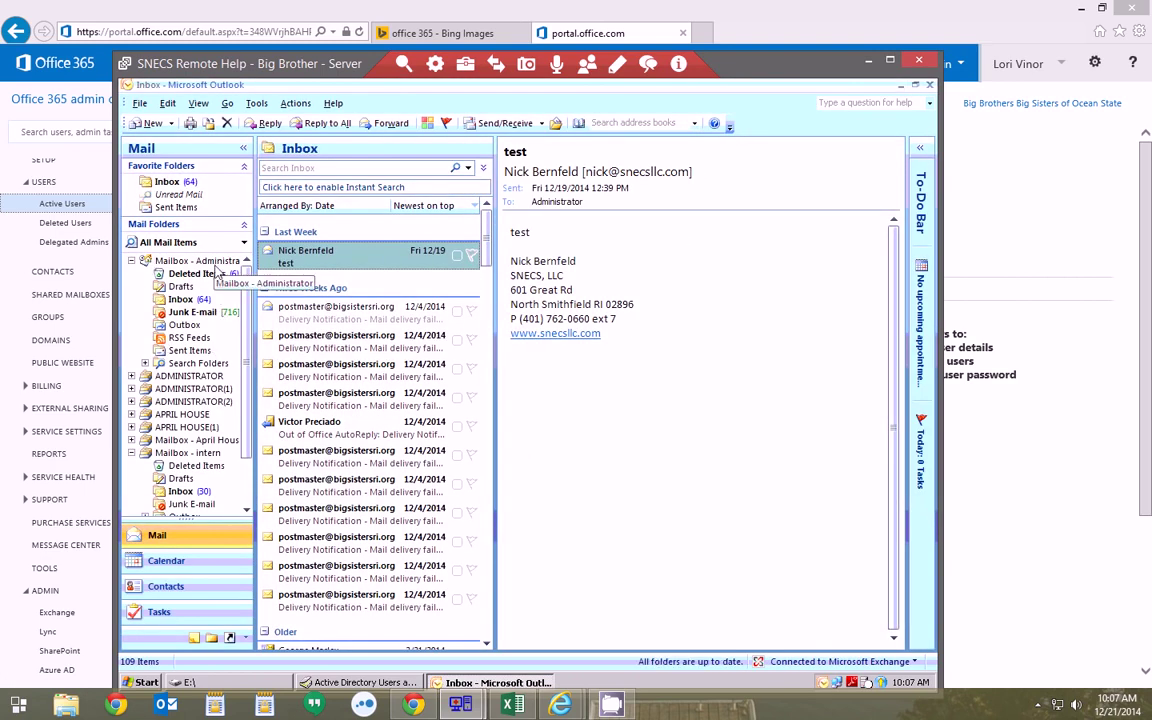
Collapse the Administrator mailbox, view its context menu, and open the File menu.
click(131, 261)
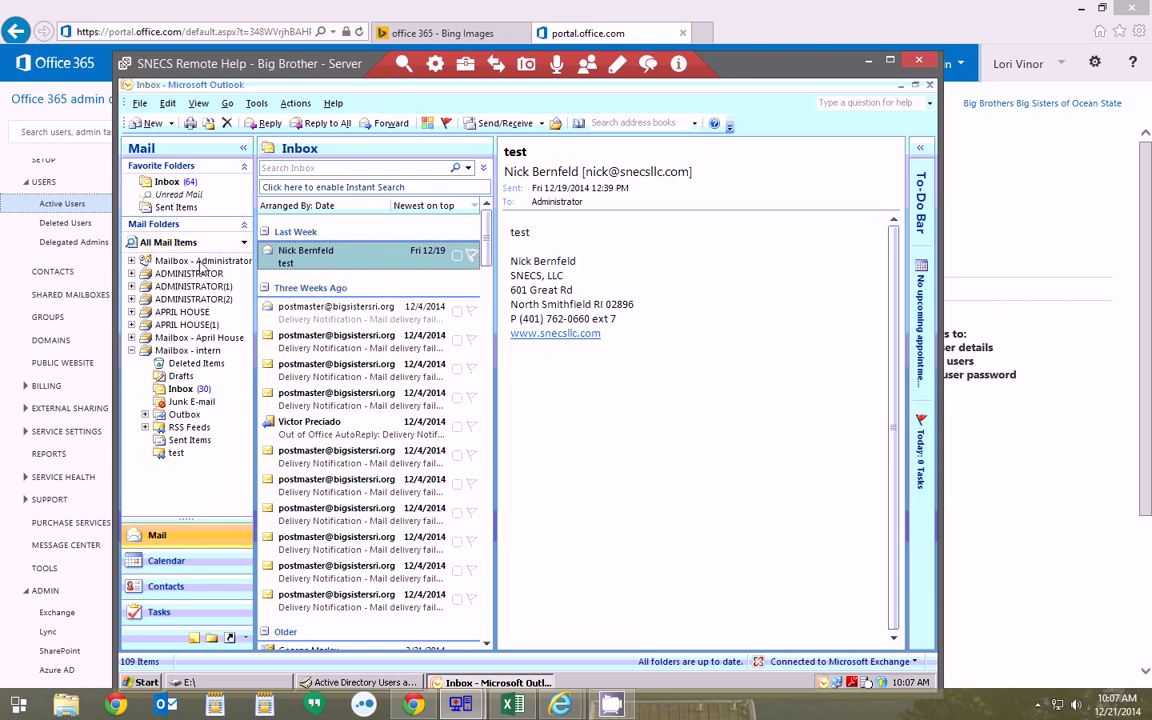
right_click(200, 264)
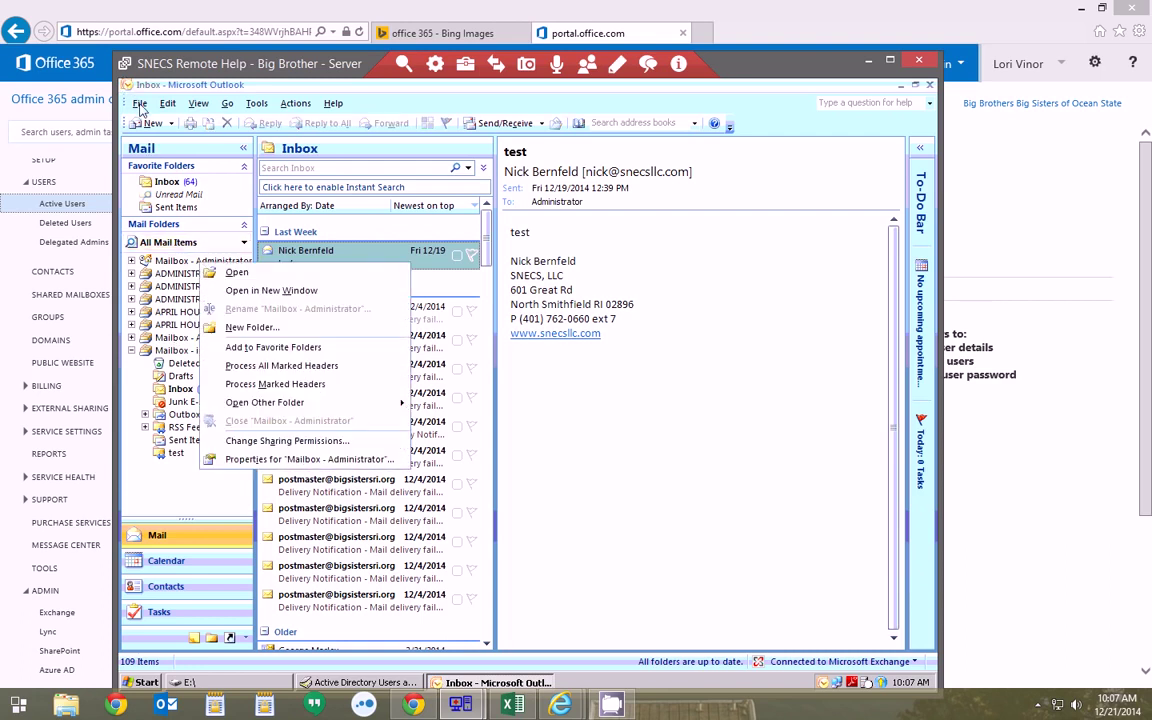
click(140, 104)
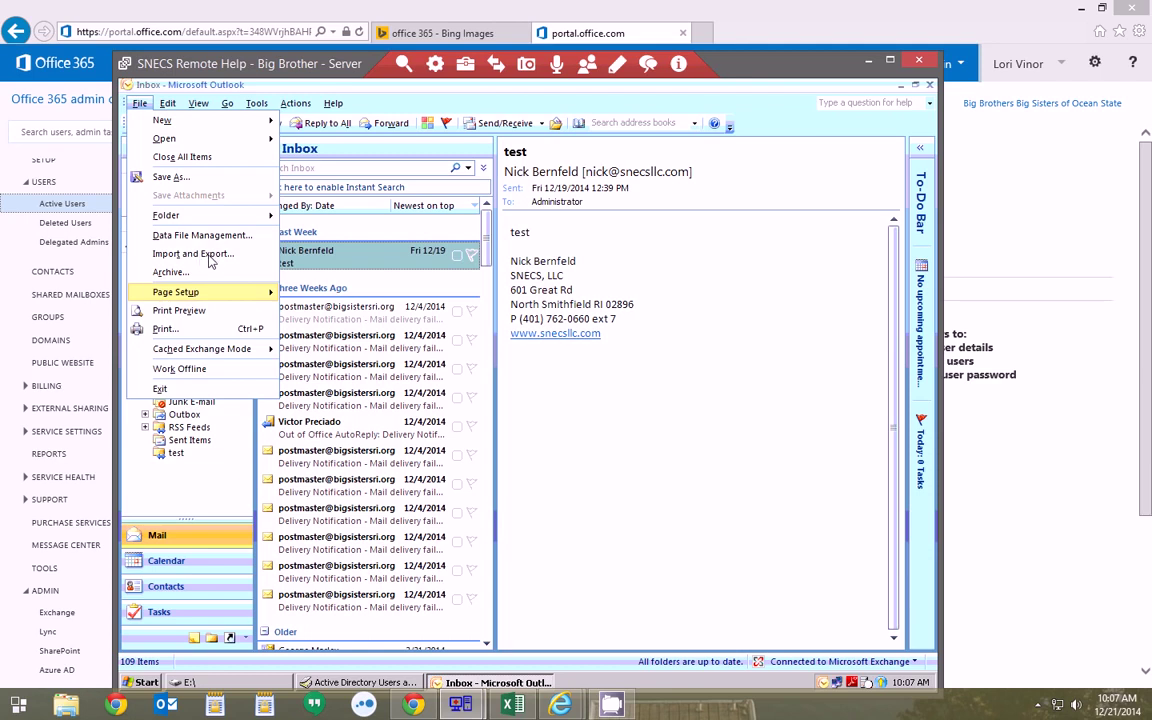
Begin exporting to a Personal Folder File (.pst), then cancel the Import and Export Wizard.
click(192, 254)
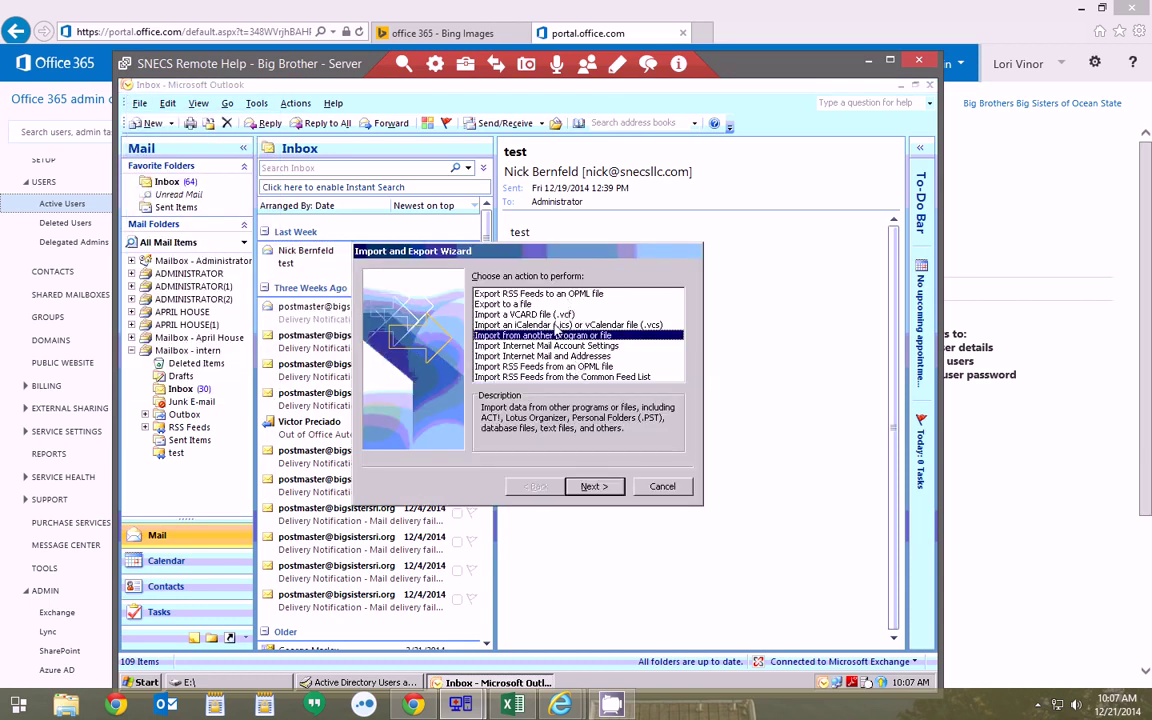
key(Up)
key(Up)
key(Up)
click(594, 487)
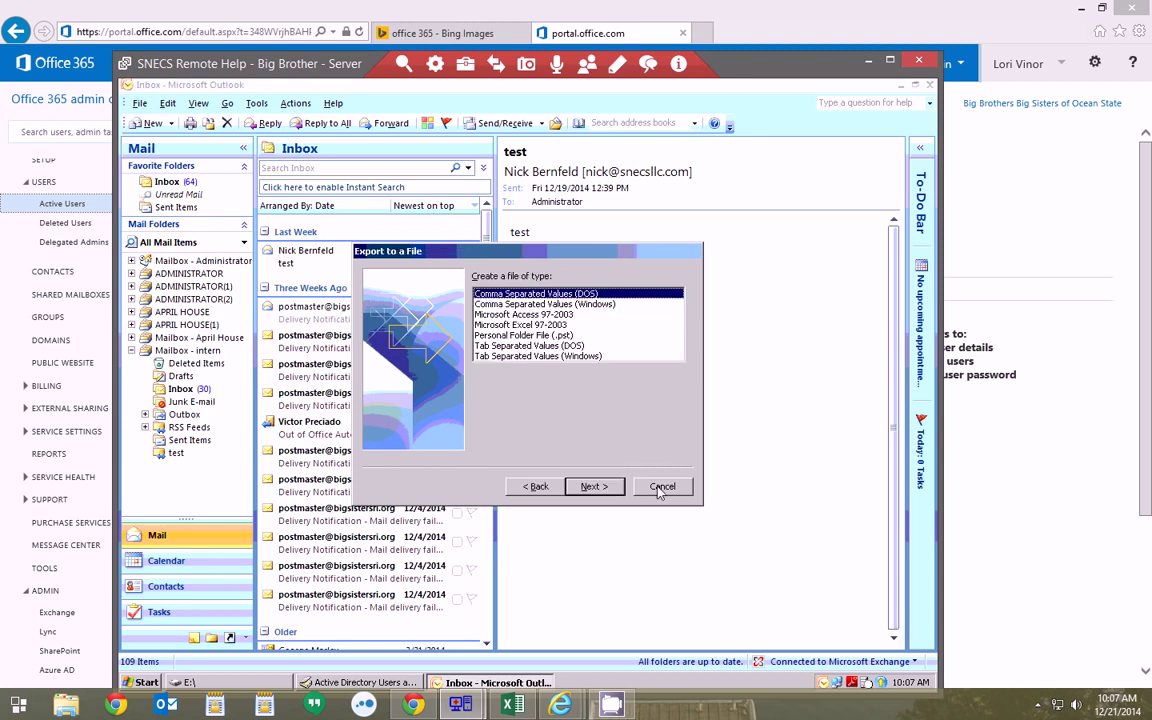
key(Down)
key(Down)
key(Down)
key(Down)
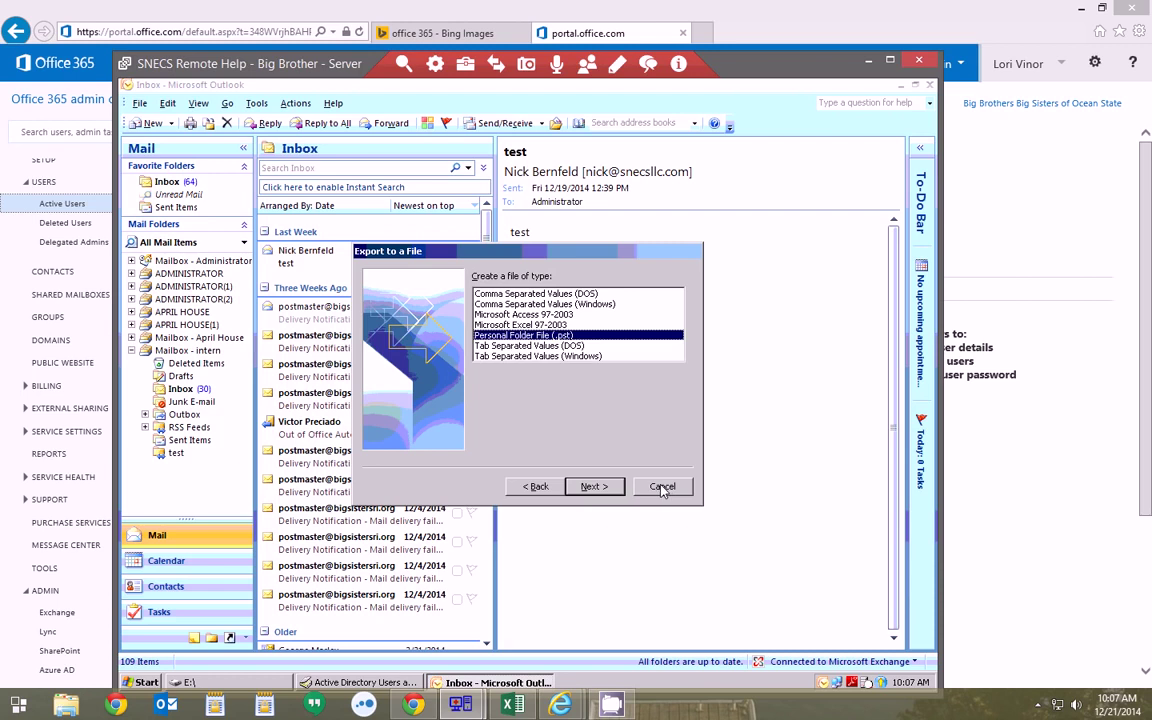
click(660, 487)
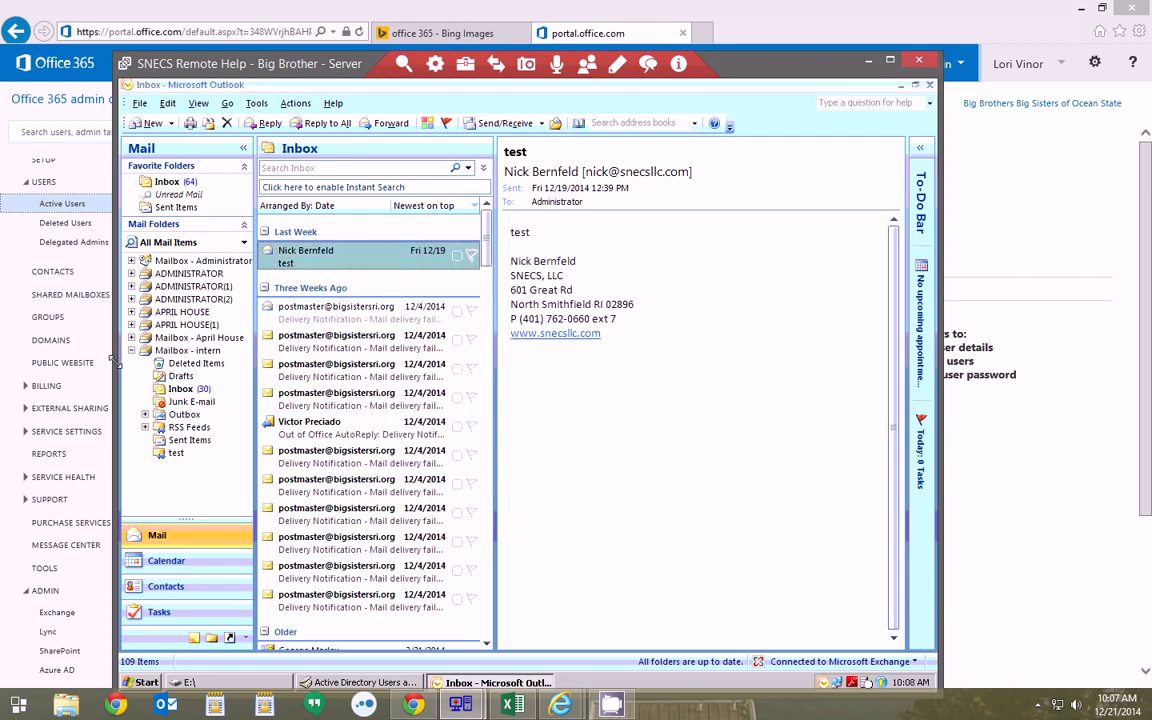
Open Tools > Account Settings to see the Microsoft Exchange account.
click(257, 104)
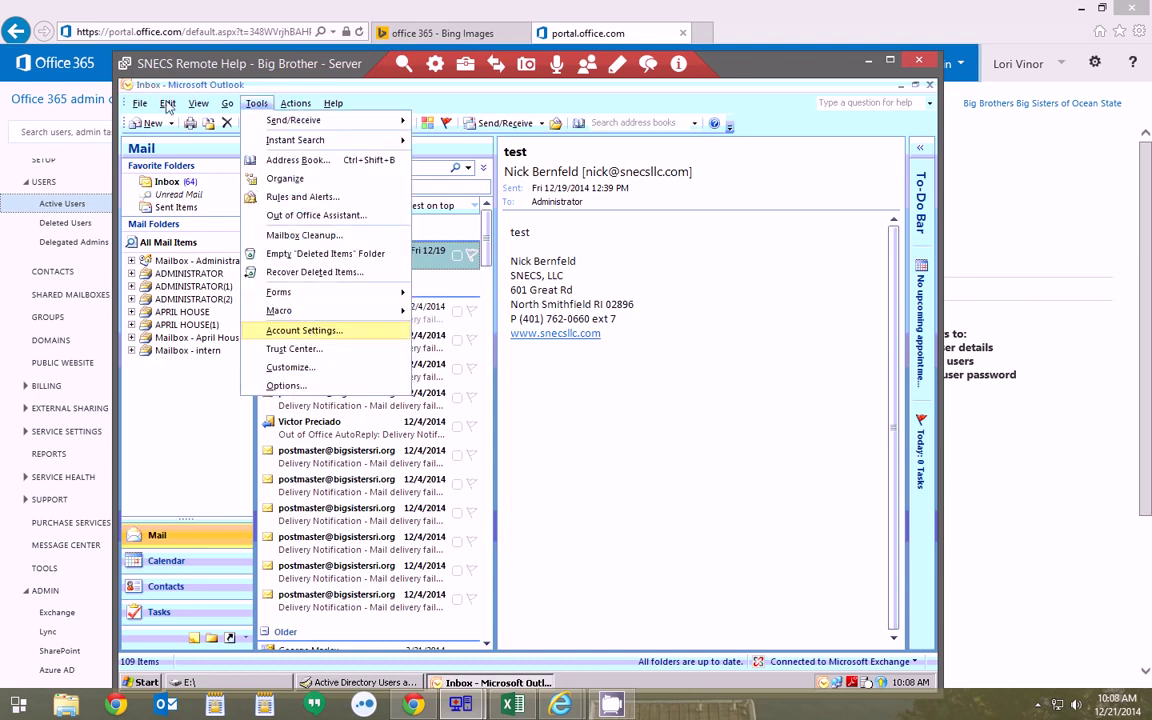
click(140, 104)
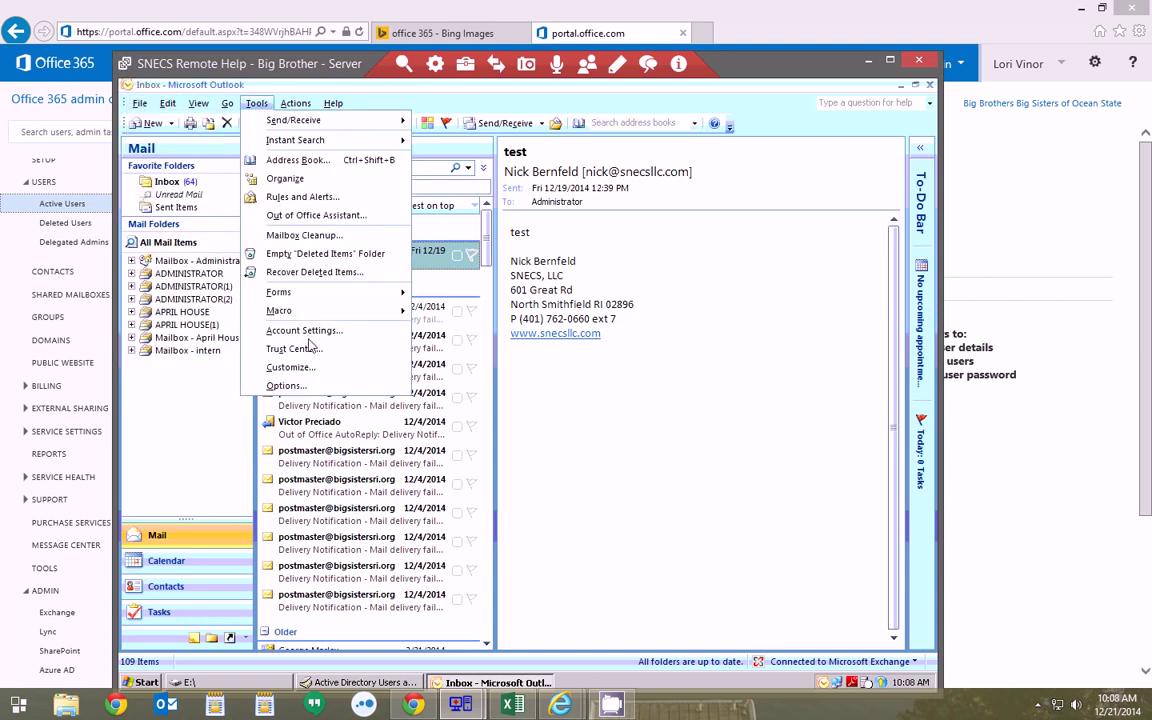
key(Escape)
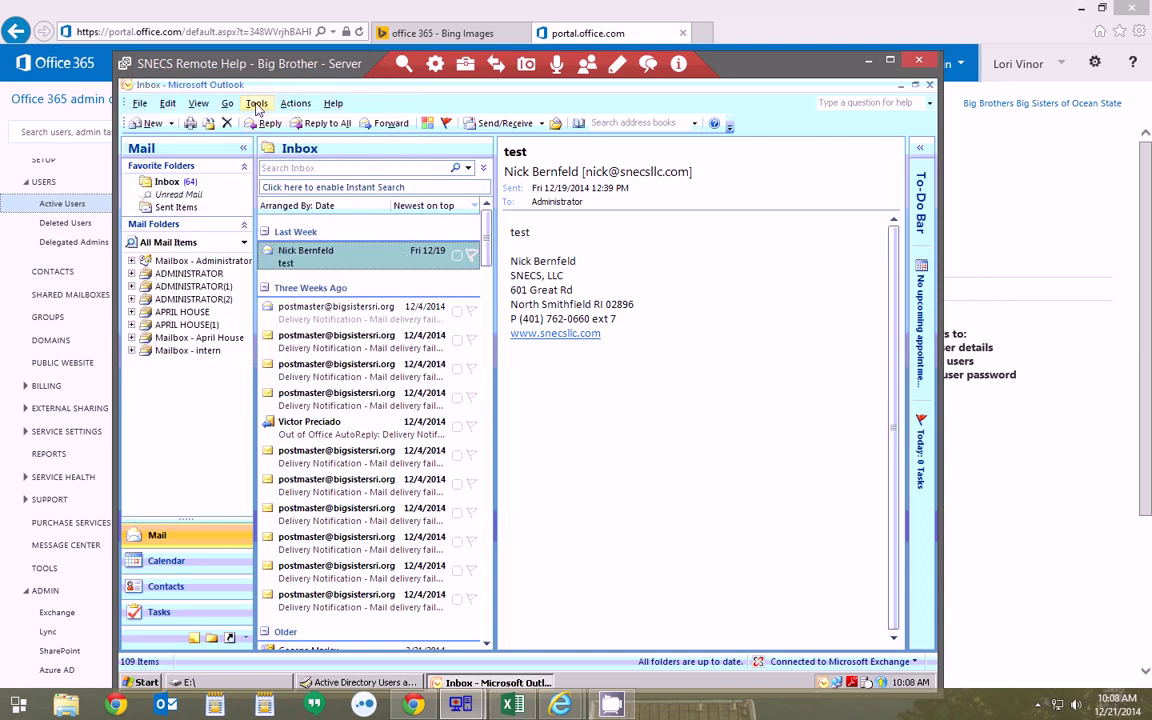
click(257, 105)
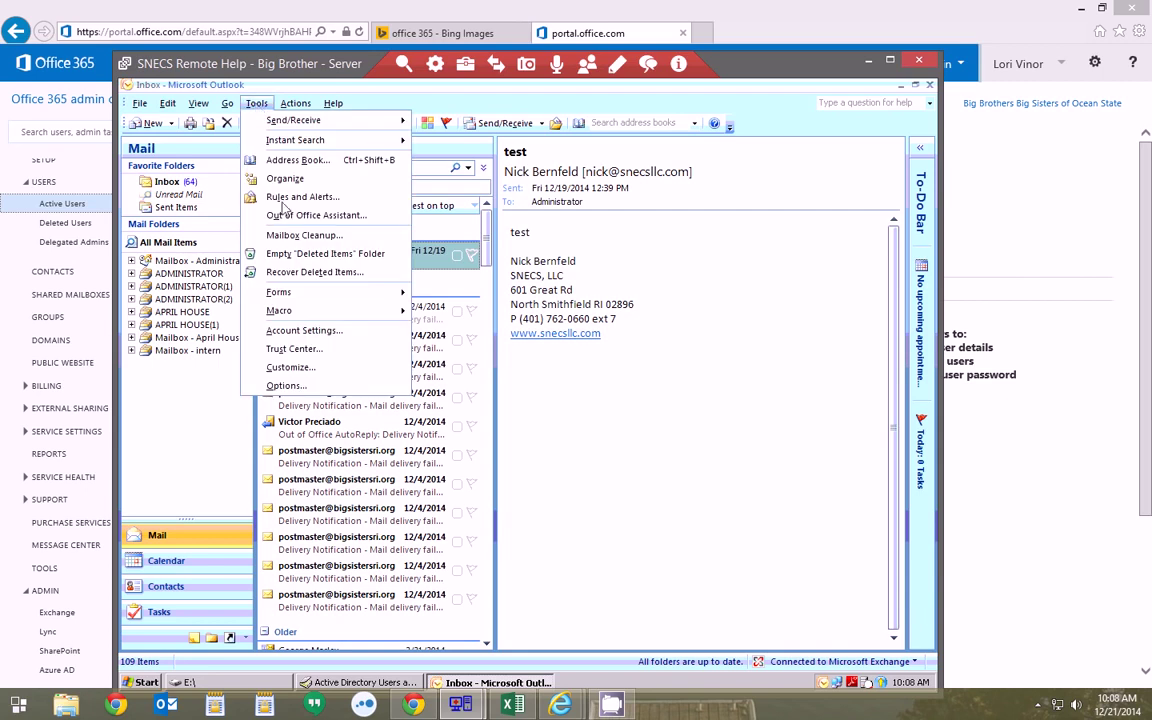
click(324, 333)
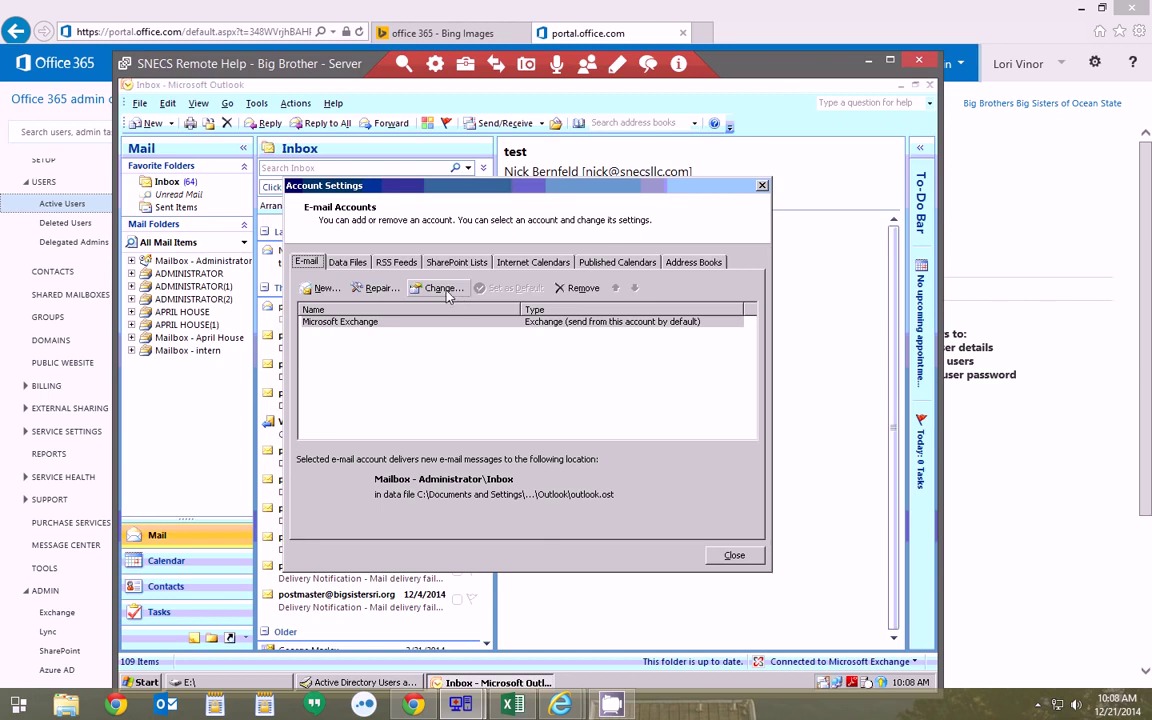
Add another user's mailbox under the Exchange account's Advanced settings and apply it.
click(446, 290)
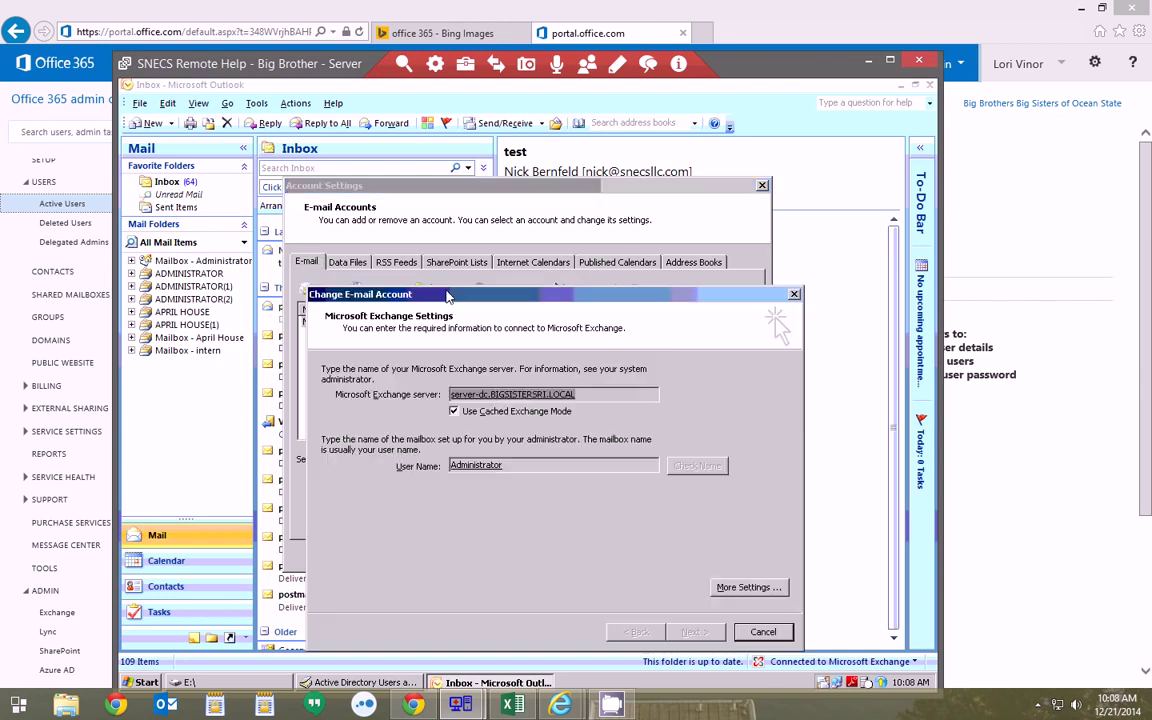
click(765, 597)
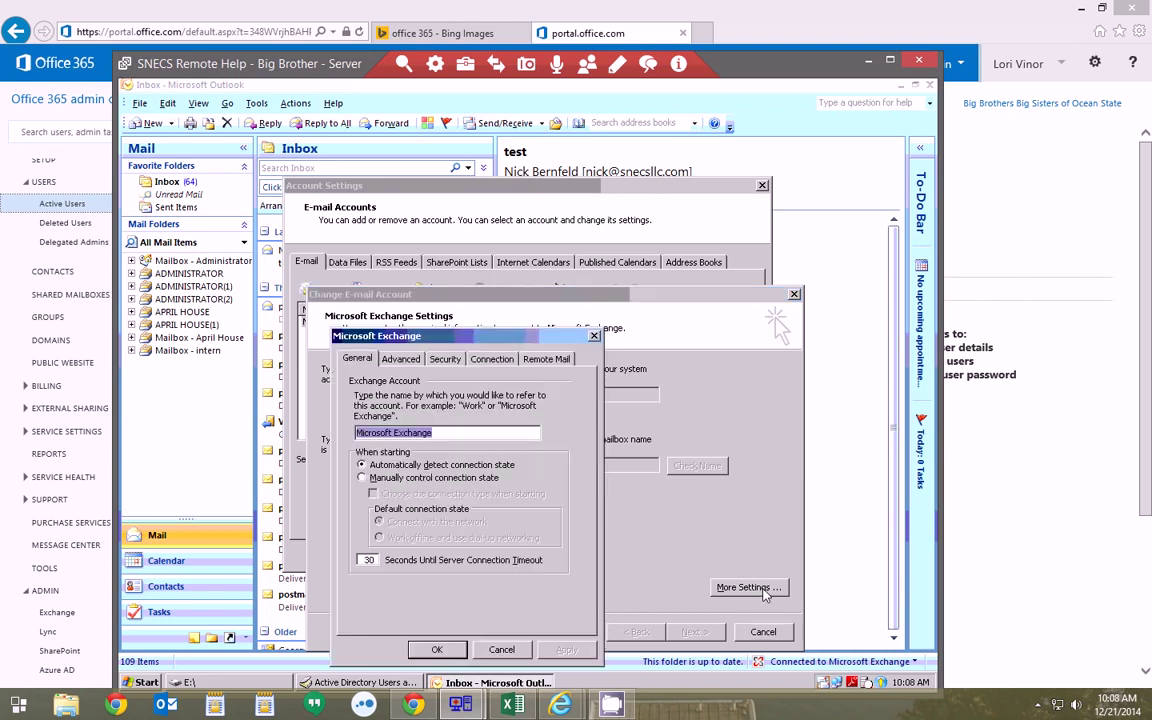
click(402, 359)
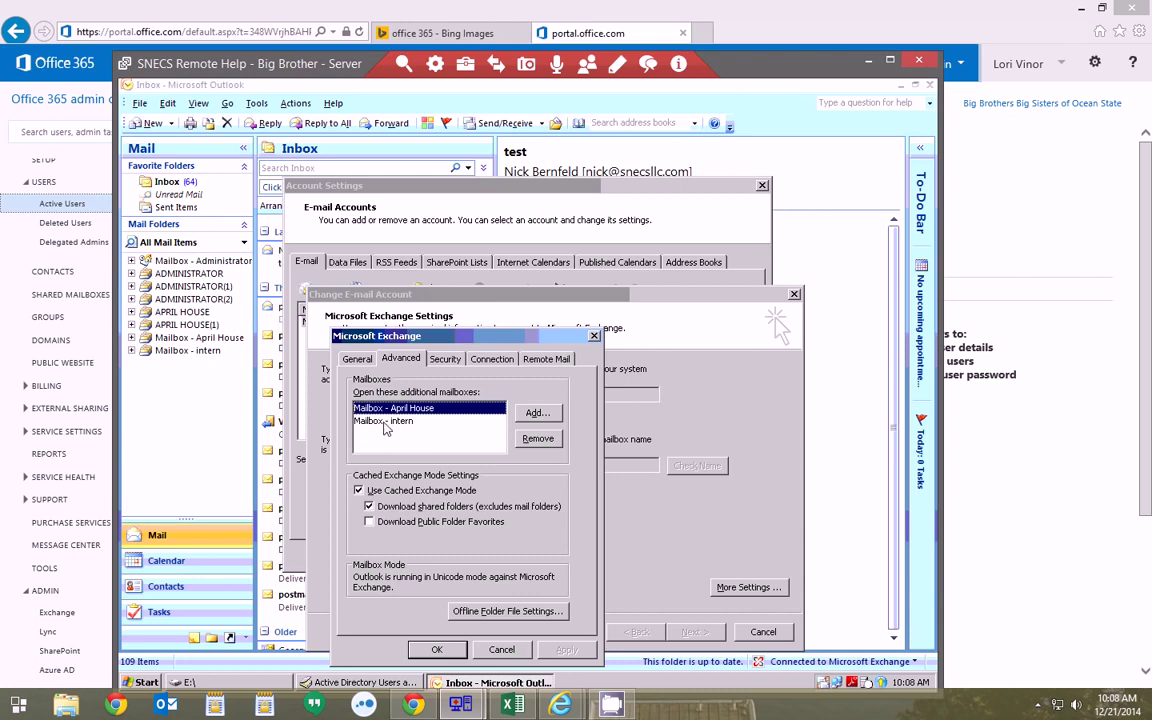
click(538, 413)
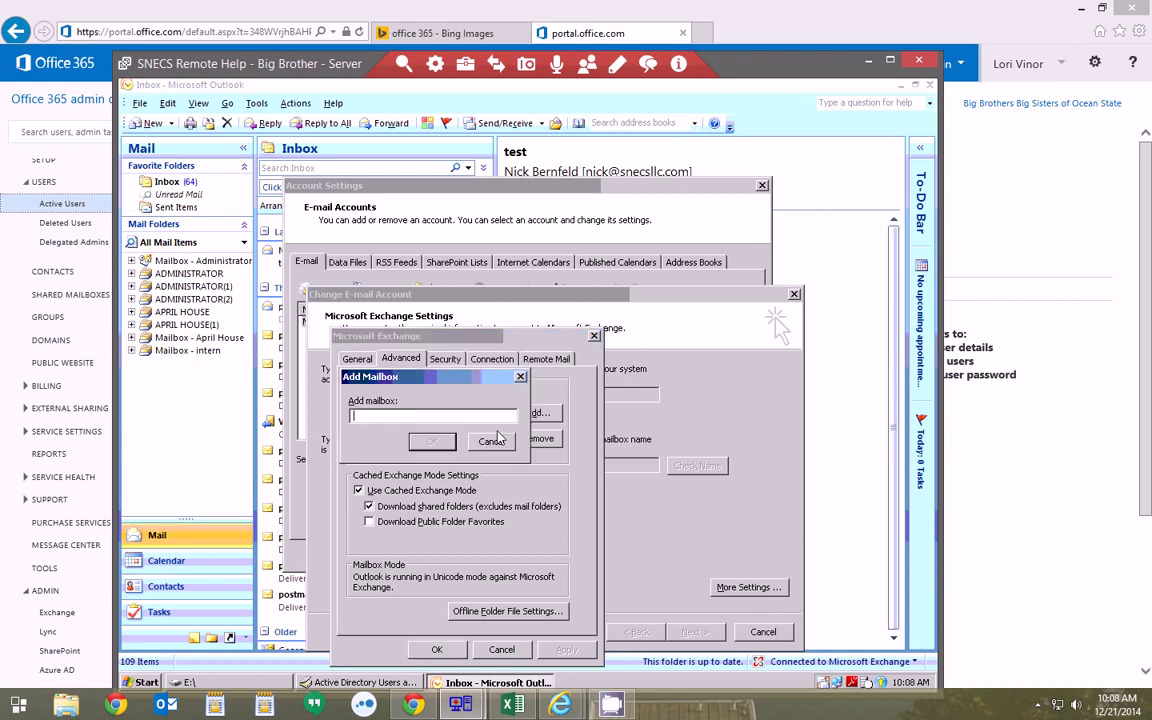
text(sadf)
key(shift+Home)
text(da)
text(david)
click(434, 442)
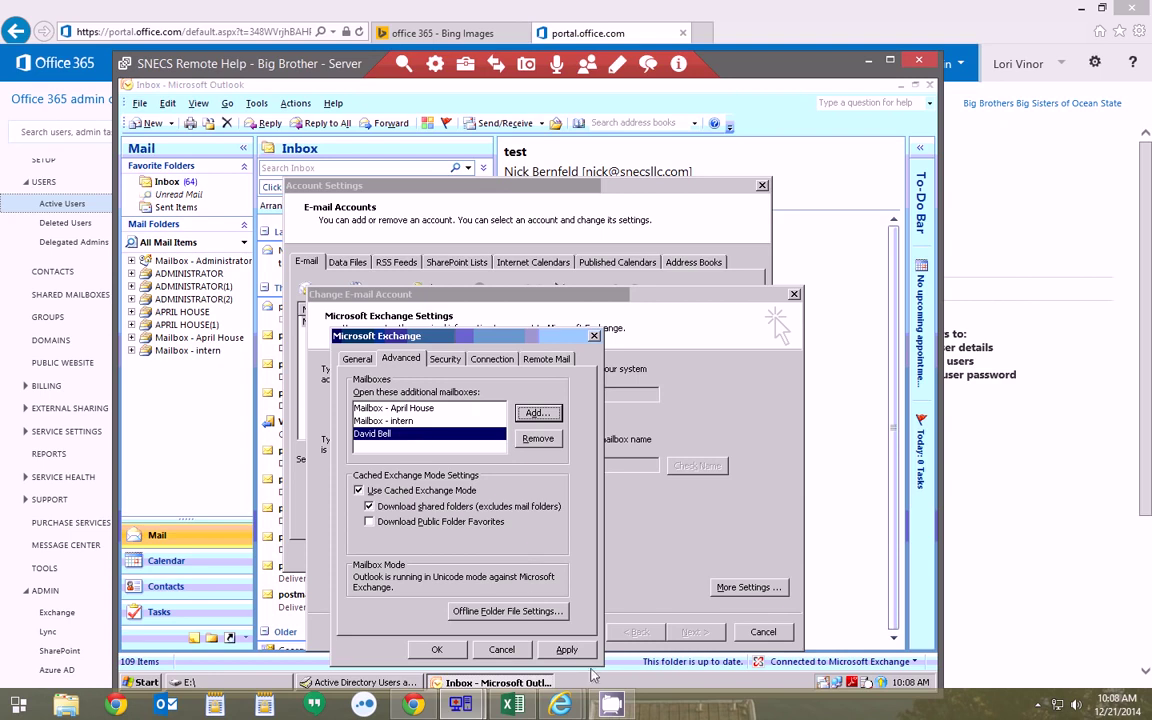
click(566, 649)
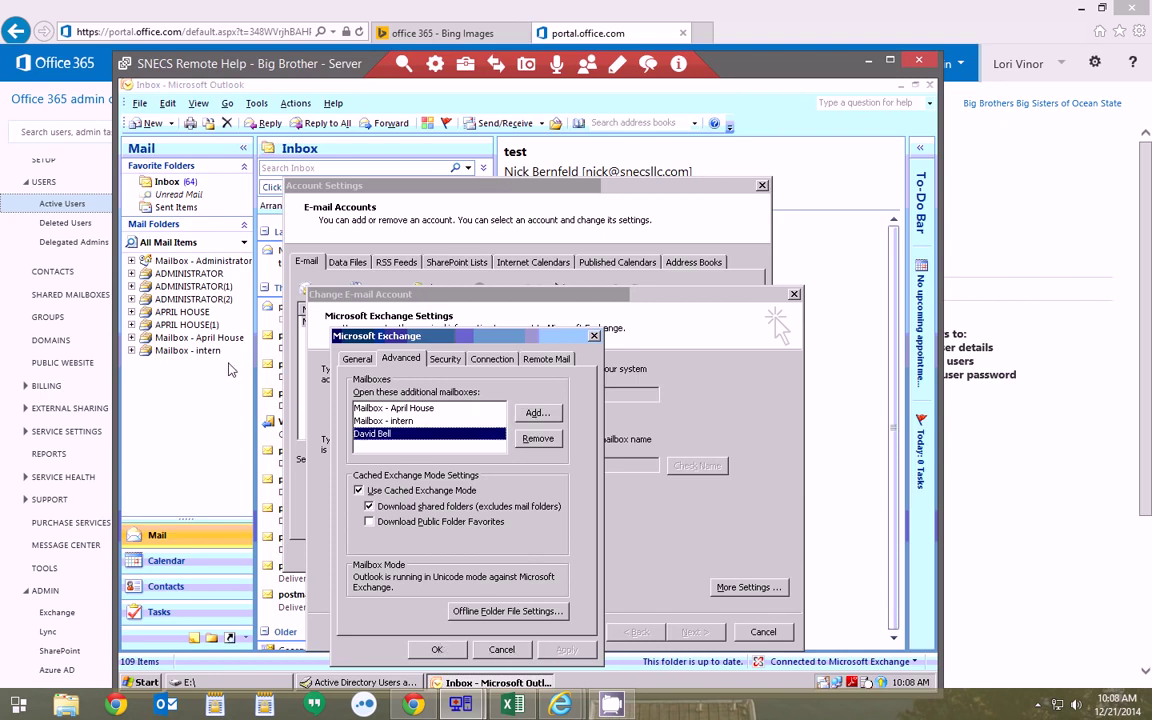
key(Return)
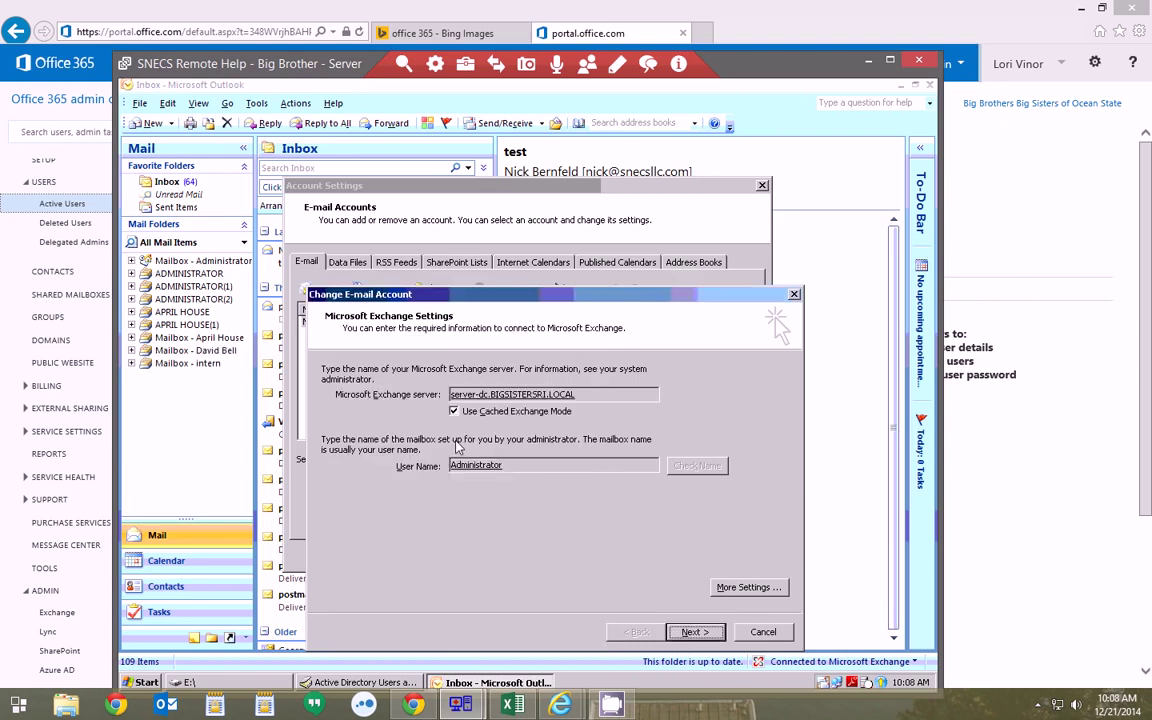
Complete the Exchange account change adding the extra mailbox, then close Account Settings.
click(690, 633)
click(692, 632)
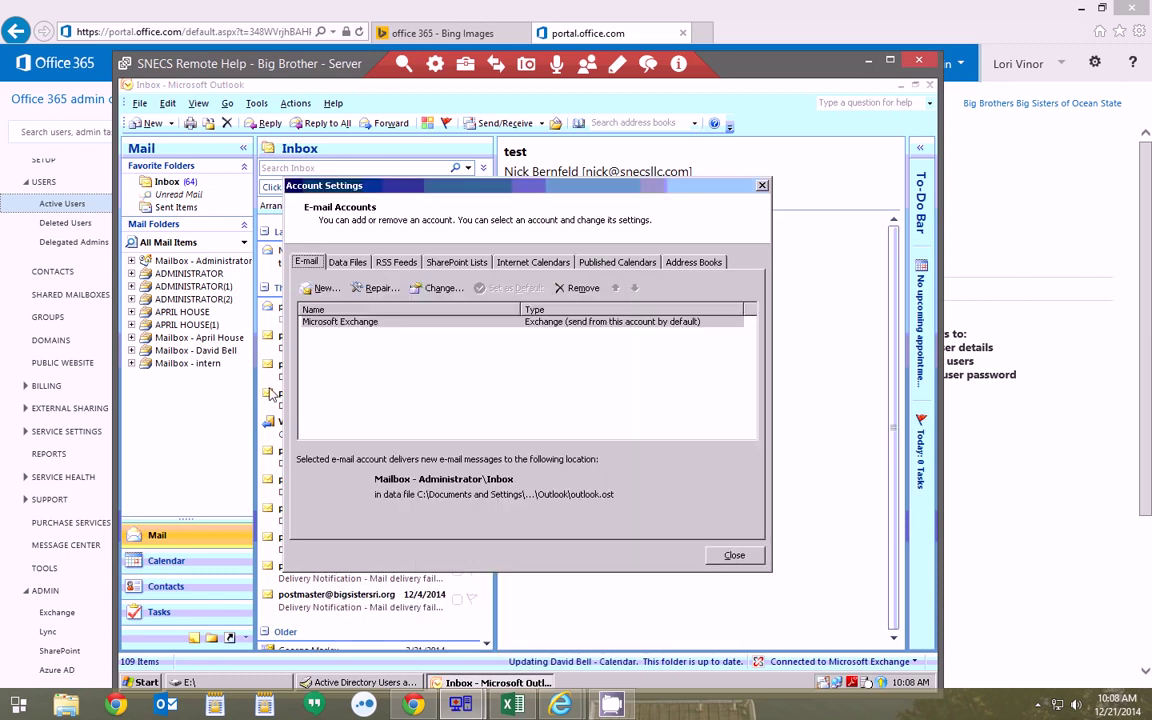
click(734, 555)
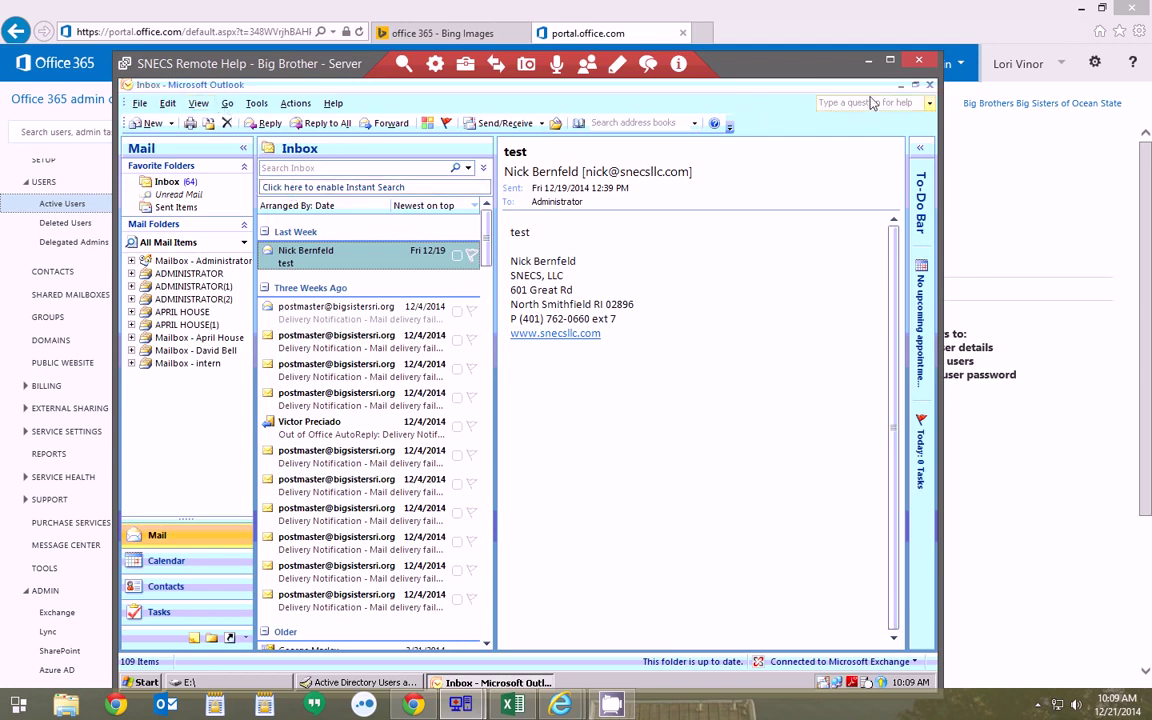
drag(748, 63, 760, 30)
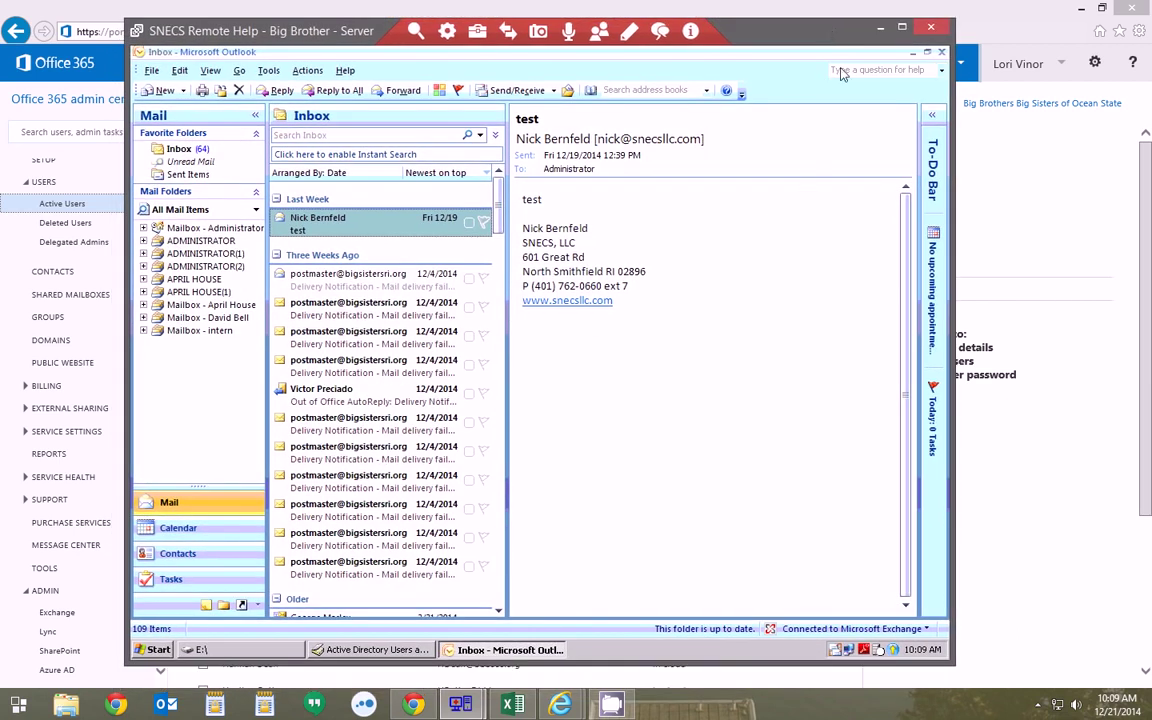
Minimize Outlook and relaunch SysTools Office365 Migrator from its desktop icon to reach the Start Page.
click(911, 54)
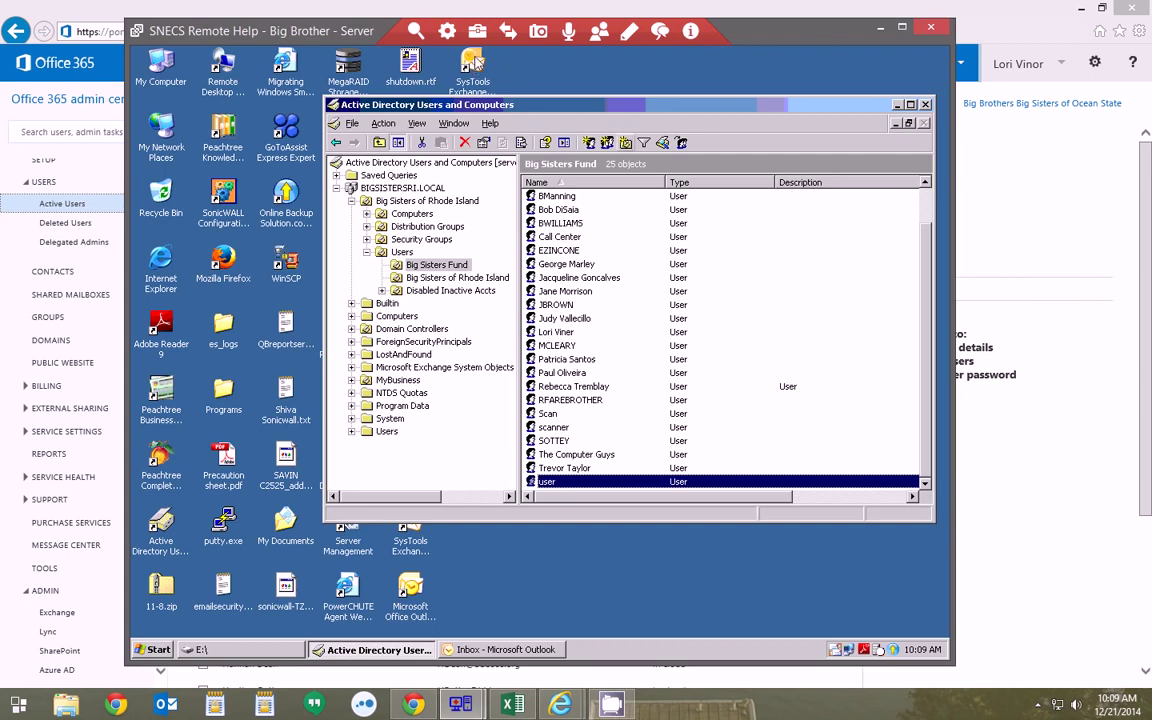
double_click(475, 63)
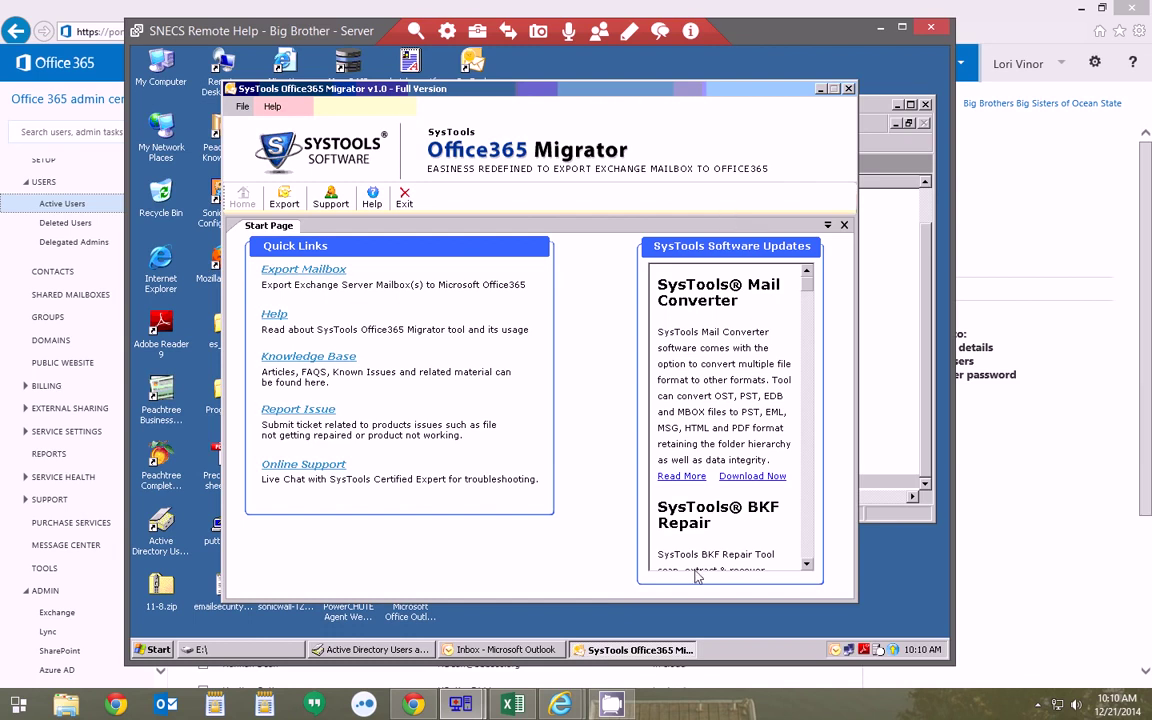
mouse_move(497, 706)
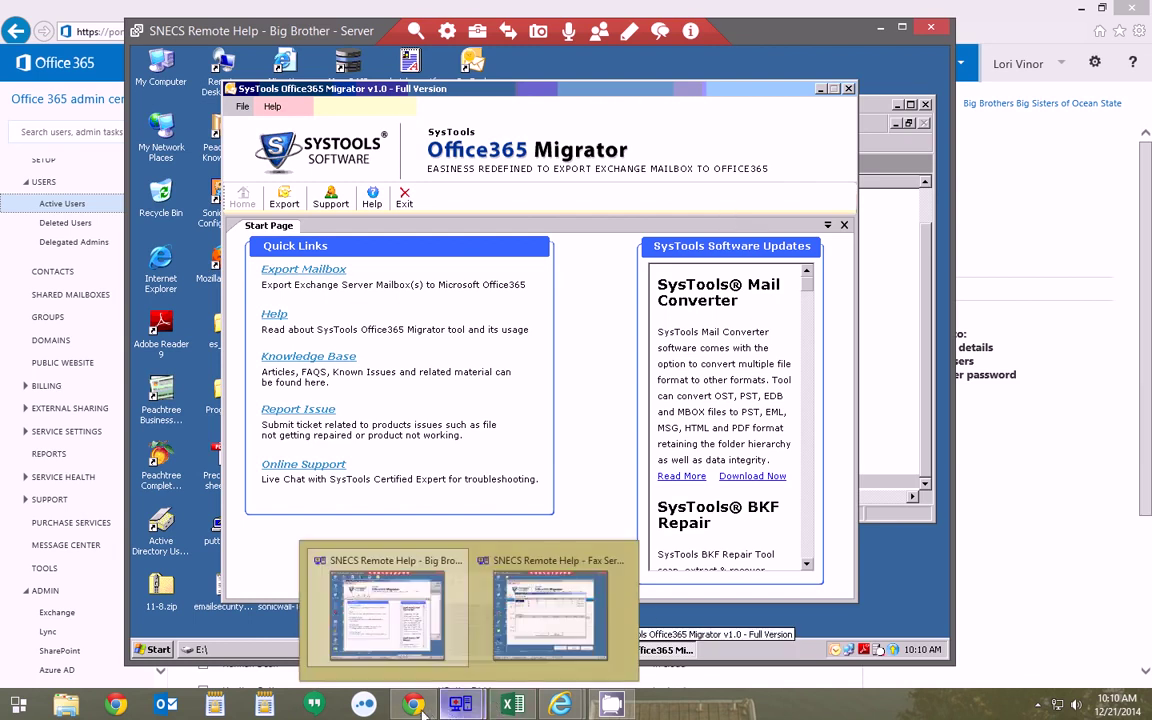